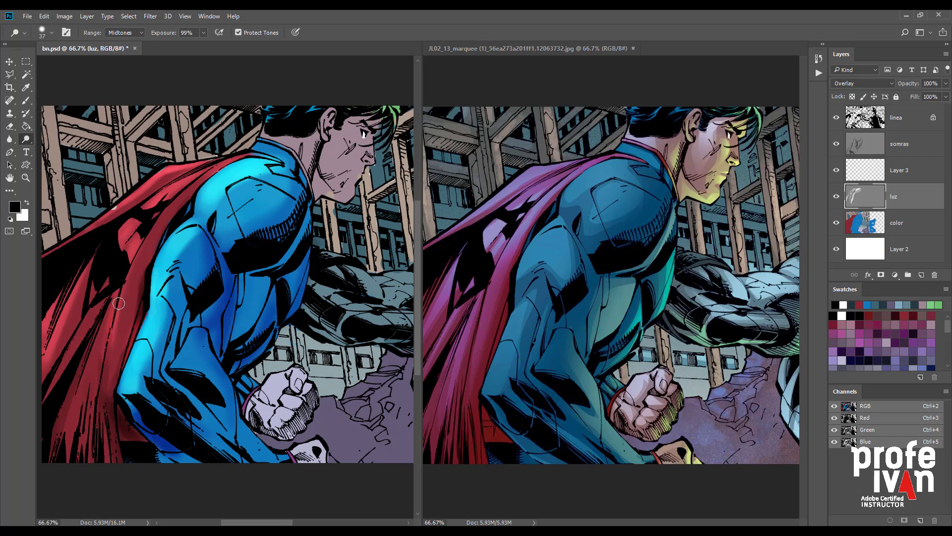
Dodge Superman's red cape, his cheek and the area under his chin to lighten them
mouse_move(100, 344)
left_mouse_down()
mouse_move(92, 386)
mouse_move(107, 315)
left_mouse_up()
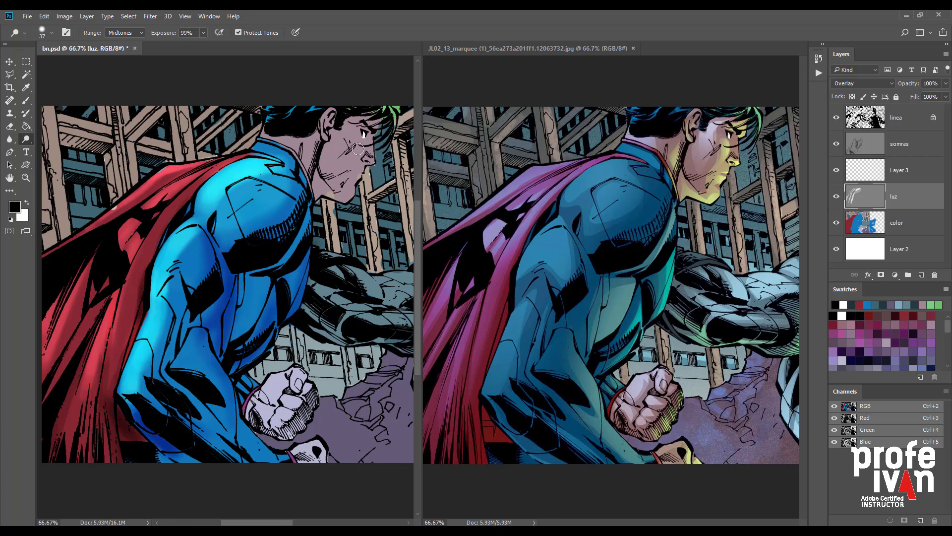
mouse_move(353, 122)
left_mouse_down()
mouse_move(343, 157)
mouse_move(337, 142)
mouse_move(279, 137)
mouse_move(241, 167)
left_mouse_up()
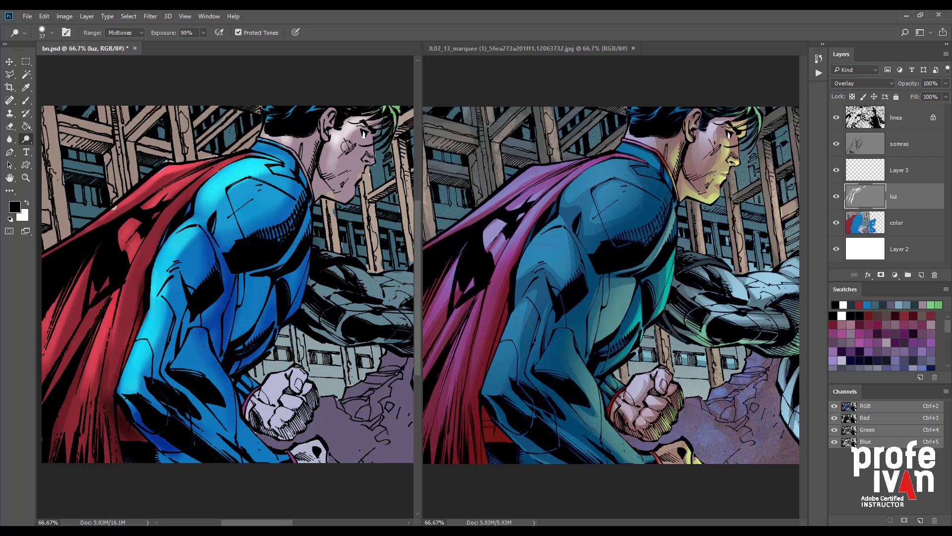
mouse_move(317, 197)
left_mouse_down()
mouse_move(332, 197)
mouse_move(375, 160)
left_mouse_up()
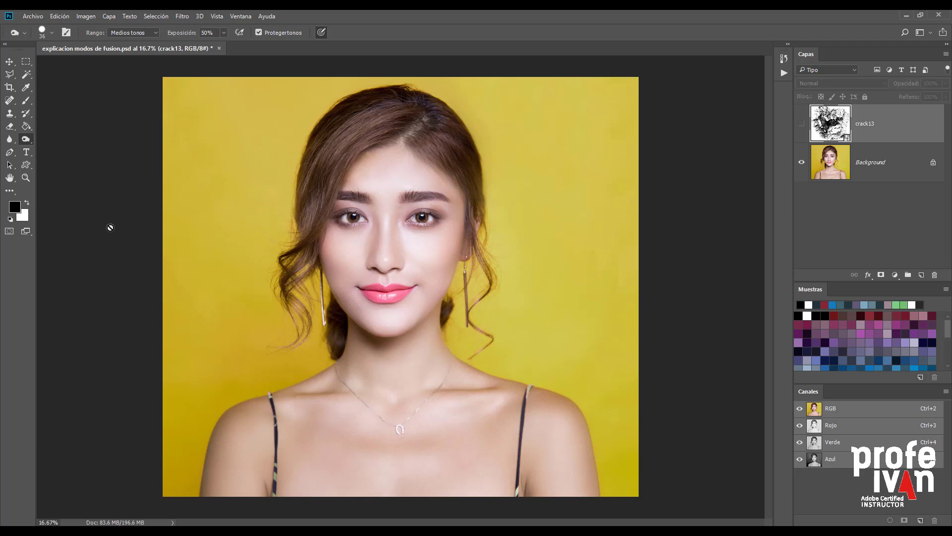
Make the crack13 texture visible and blend it in Multiplicar mode
left_click(801, 124)
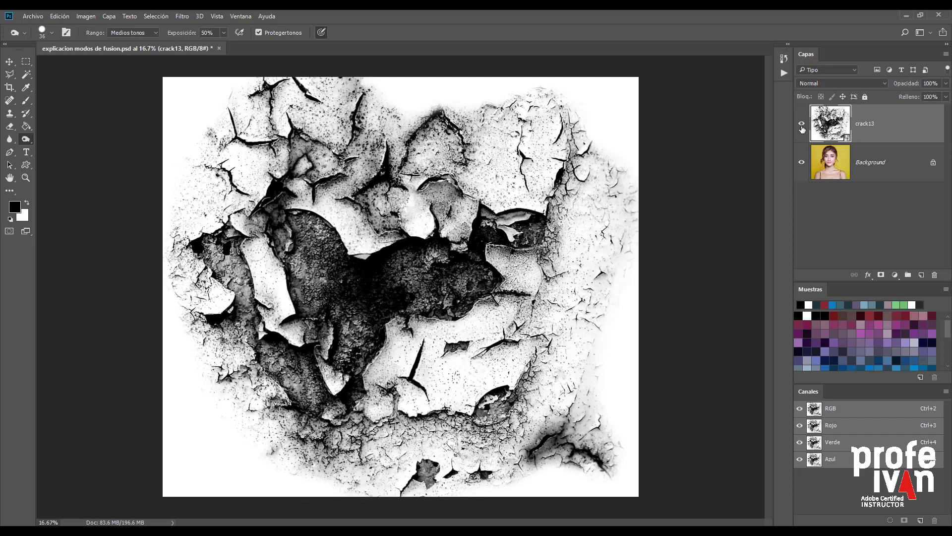
left_click(885, 83)
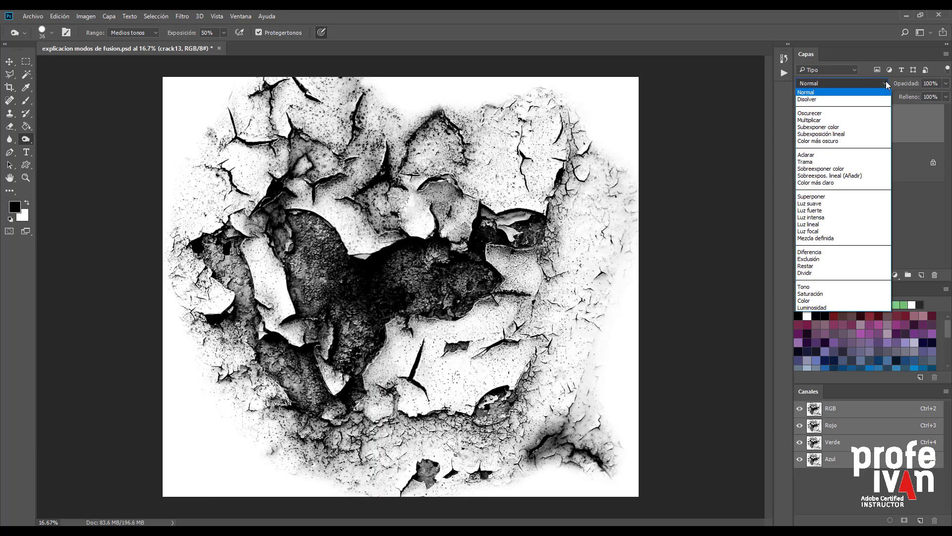
left_click(862, 93)
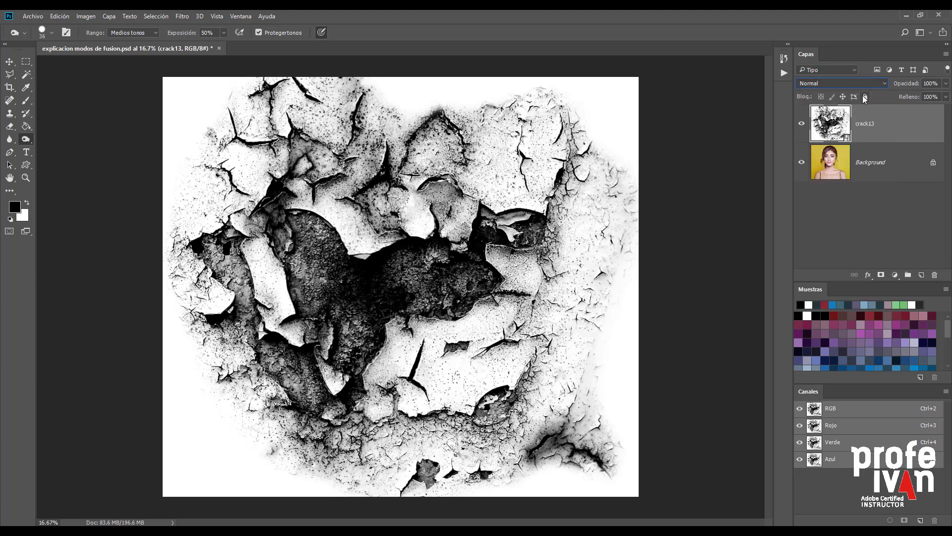
left_click(887, 84)
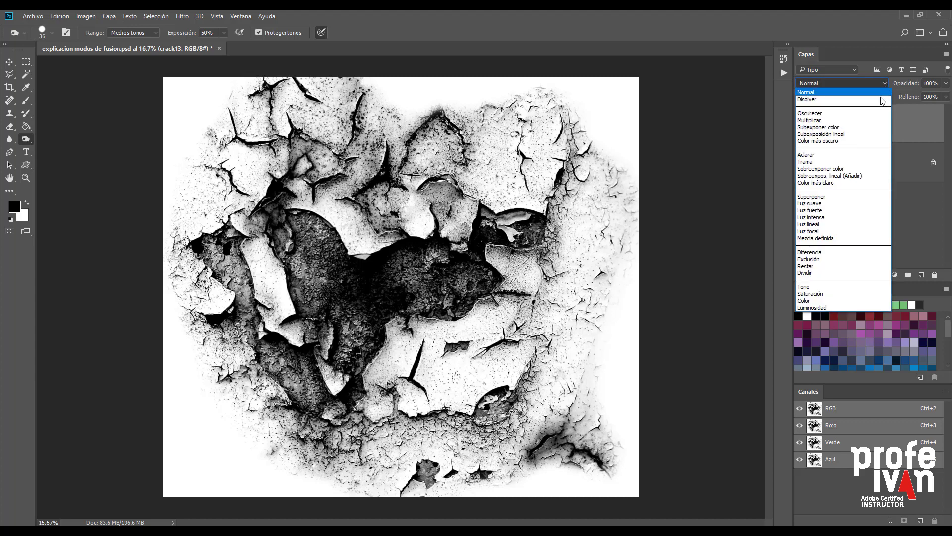
left_click(874, 121)
Compare crack13 in Trama and Superponer, then return it to Multiplicar
left_click(880, 84)
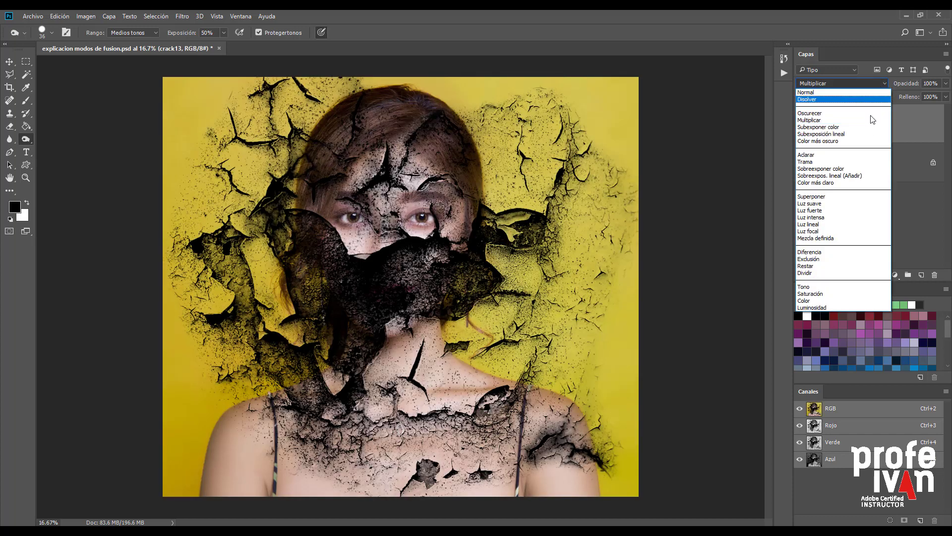
left_click(868, 163)
left_click(880, 83)
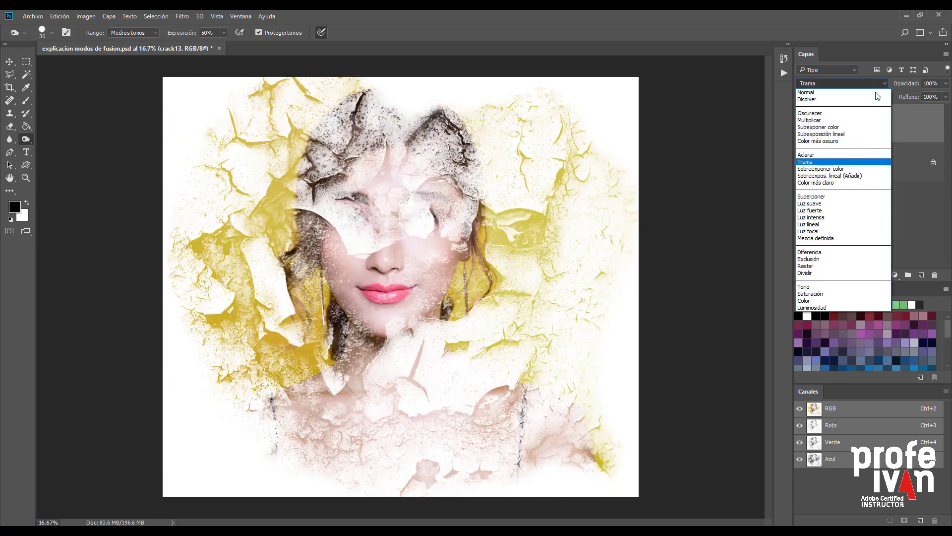
left_click(865, 197)
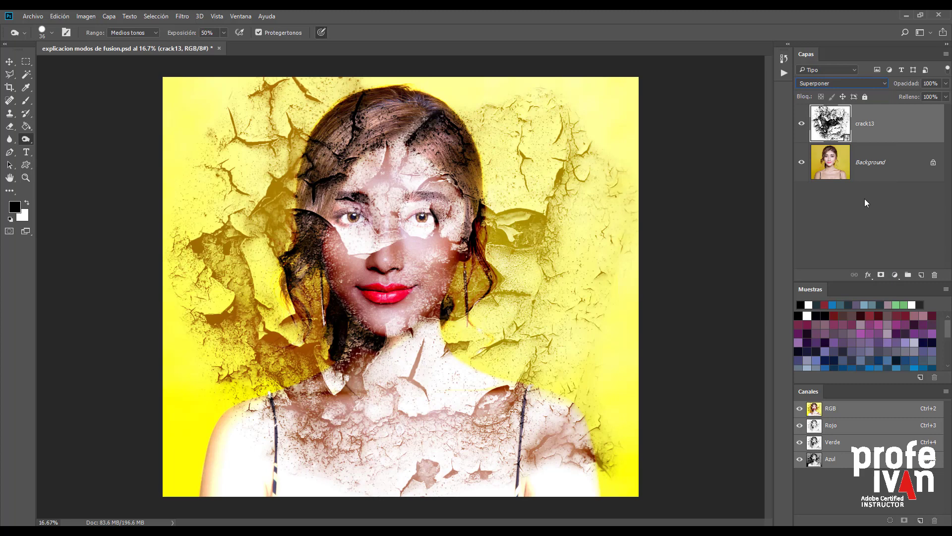
left_click(874, 83)
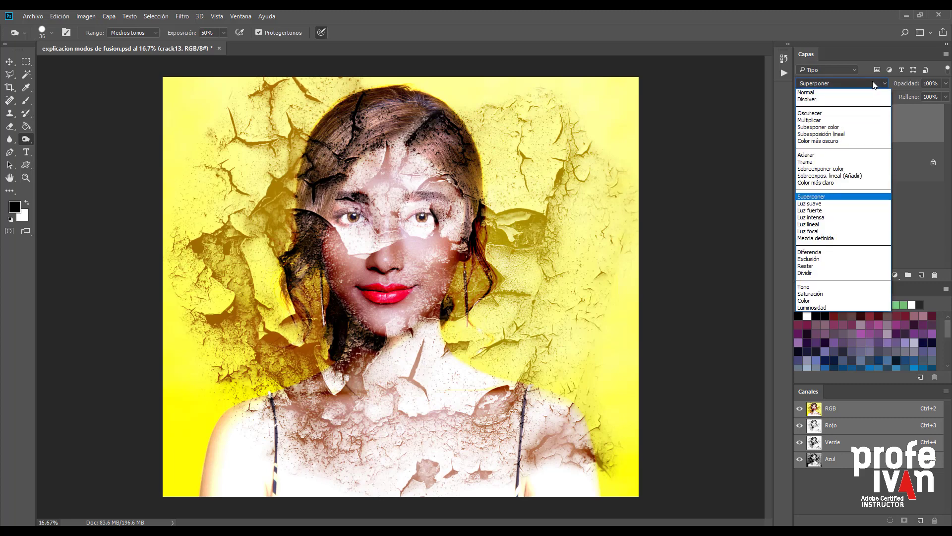
left_click(860, 121)
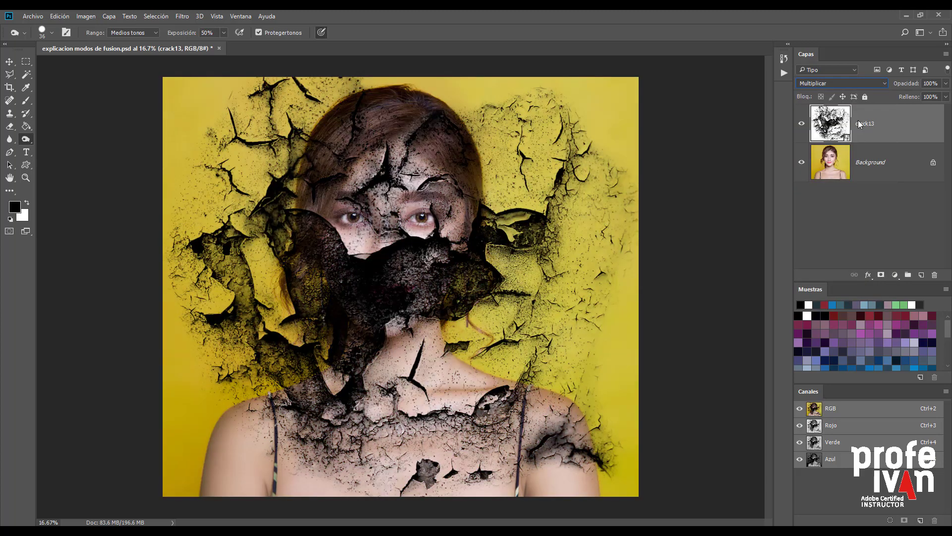
Try Subexponer color and Subexposición lineal on crack13, settle on Oscurecer, and compare without Background
left_click(871, 83)
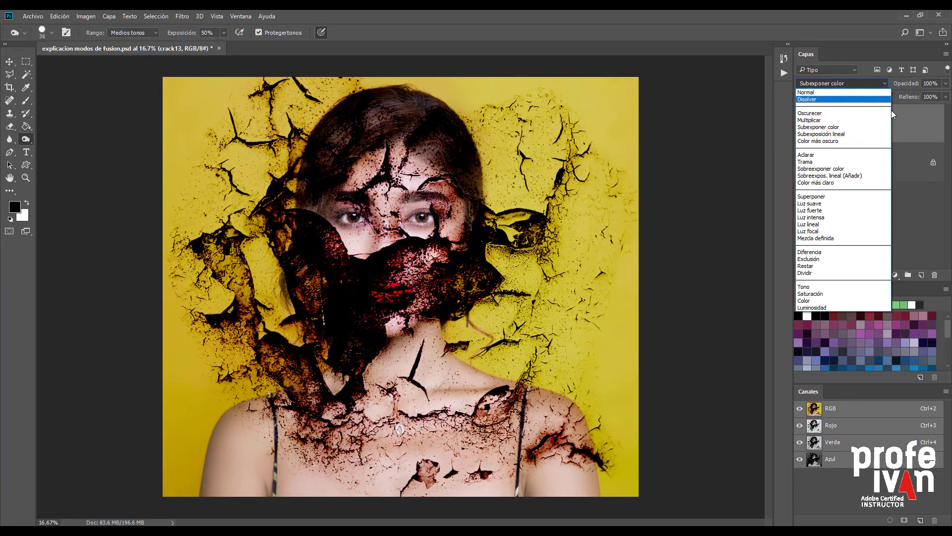
left_click(866, 128)
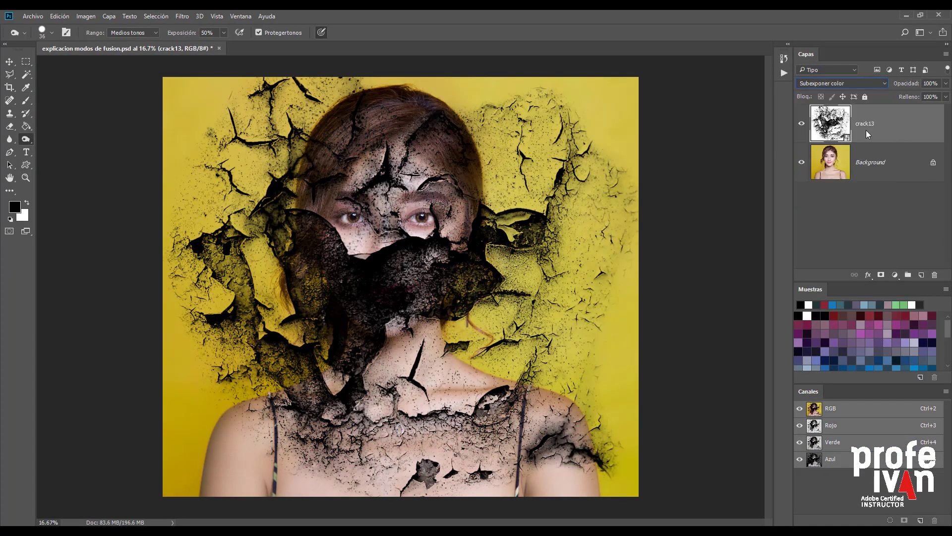
left_click(870, 84)
left_click(860, 133)
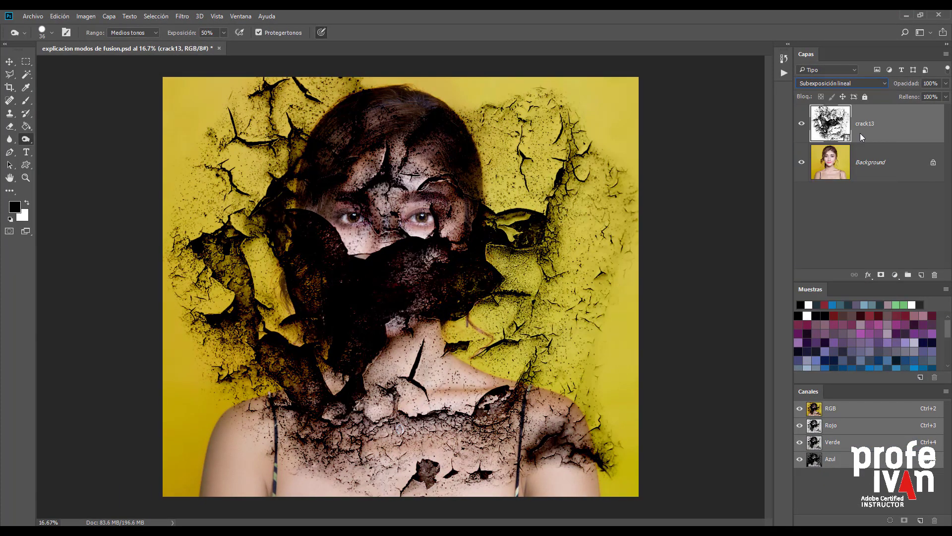
left_click(869, 84)
left_click(855, 113)
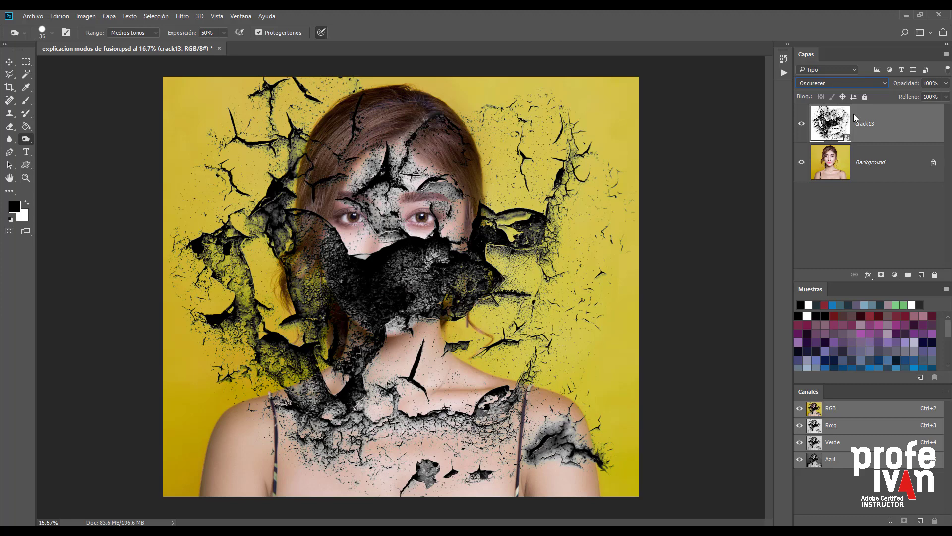
left_click(802, 164)
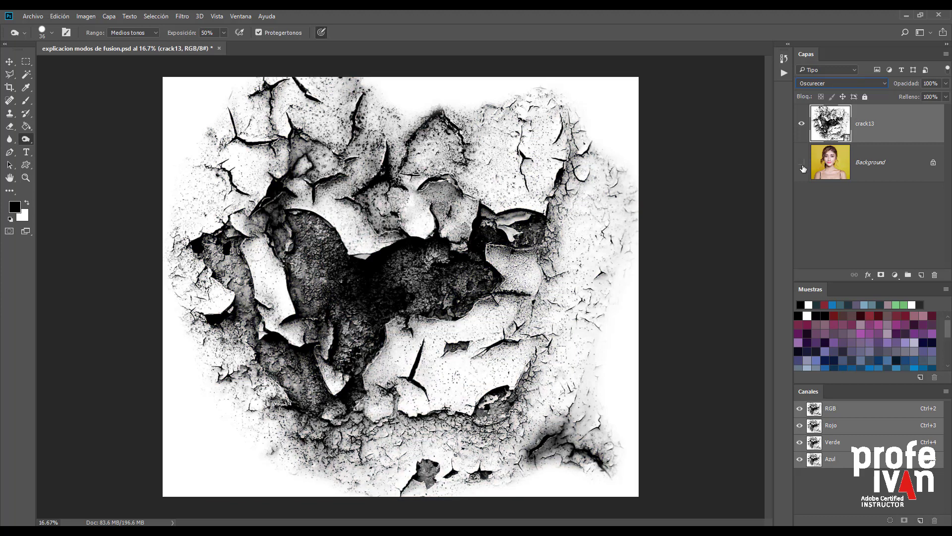
left_click(802, 164)
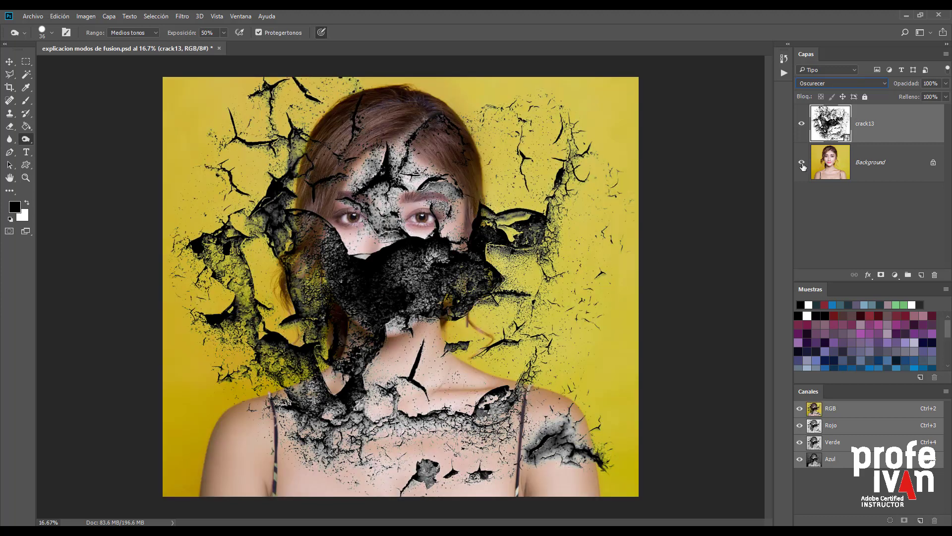
left_click(866, 84)
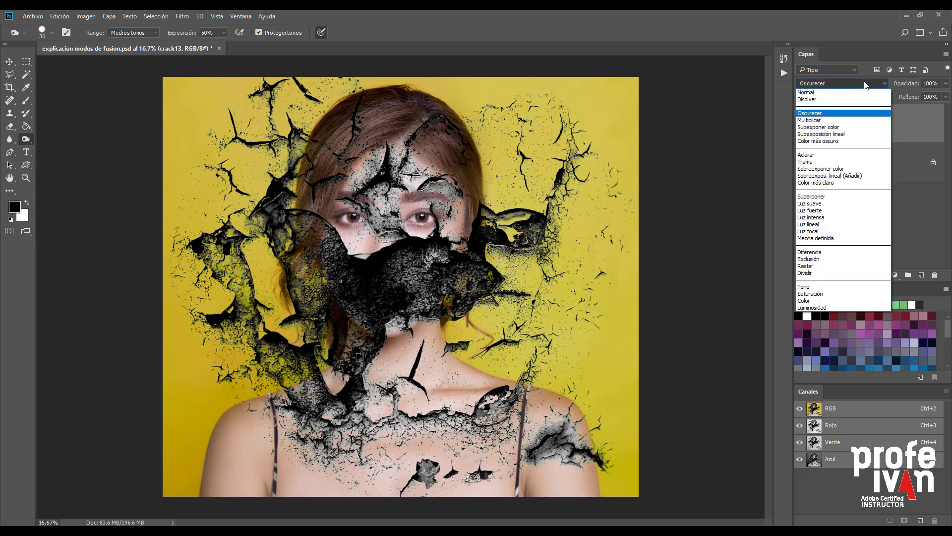
Try crack13 in Aclarar, Trama and Sobreexponer color, briefly hiding the Background portrait
left_click(873, 155)
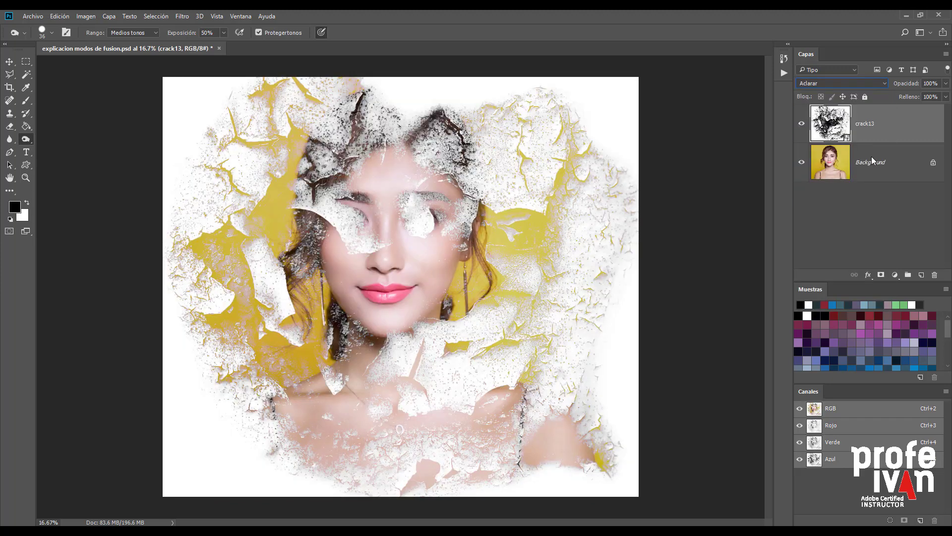
left_click(882, 85)
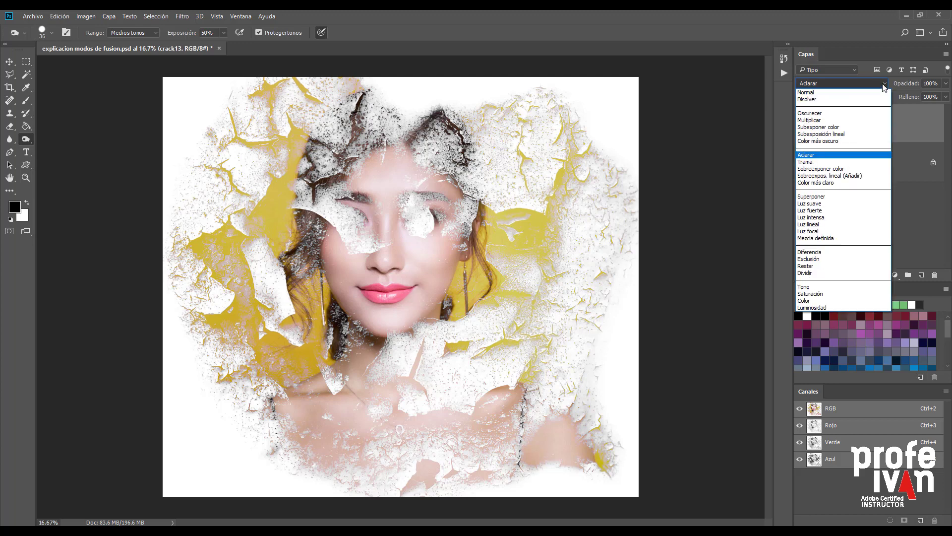
left_click(869, 163)
left_click(866, 83)
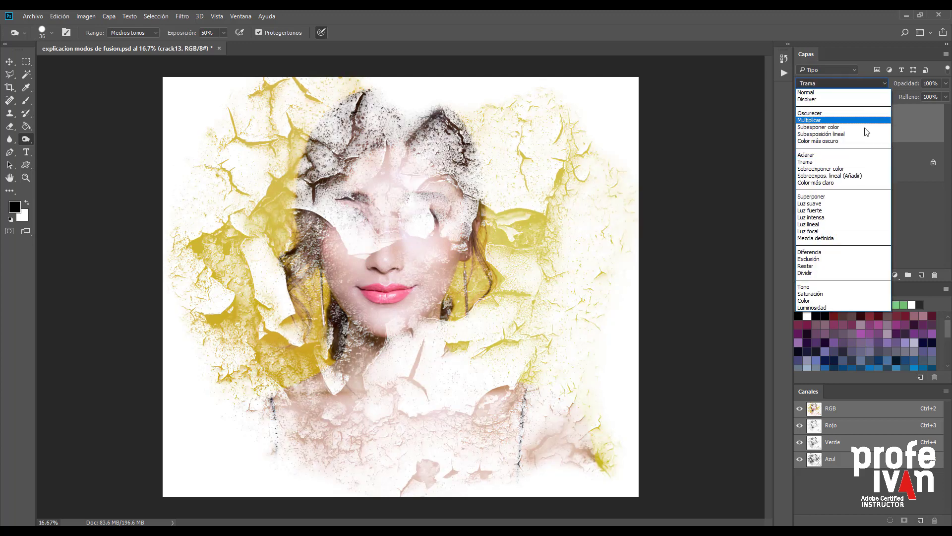
left_click(865, 170)
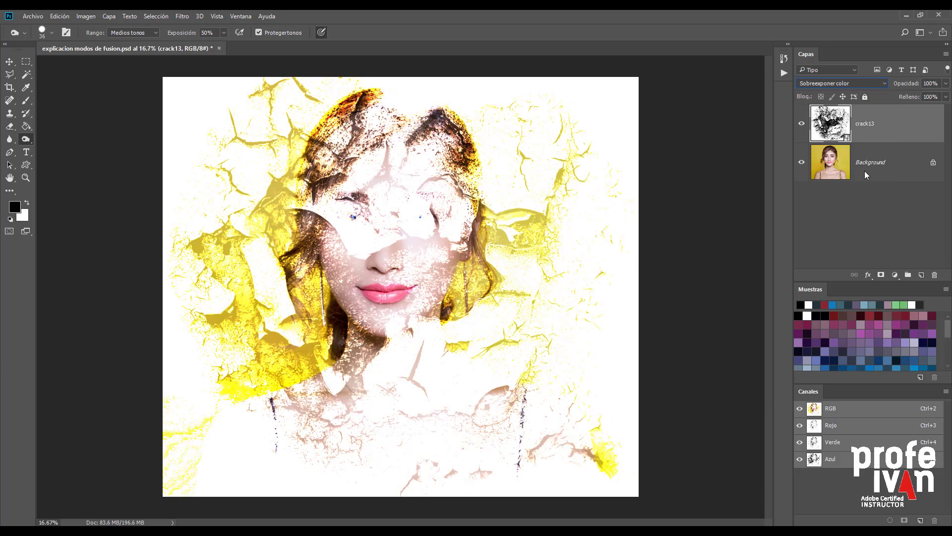
left_click(802, 162)
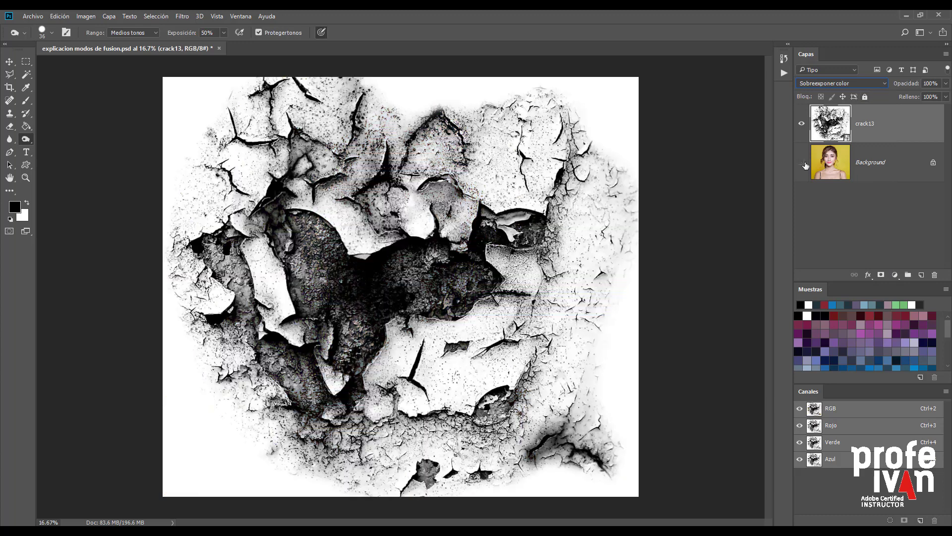
left_click(802, 163)
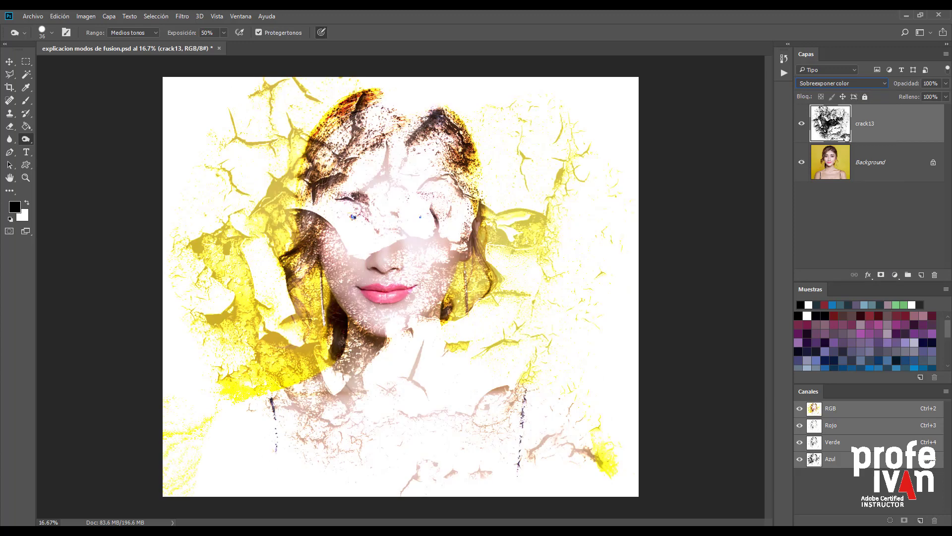
Compare crack13 in Superponer, Luz suave, Luz fuerte and Luz lineal, then hide the portrait
left_click(885, 83)
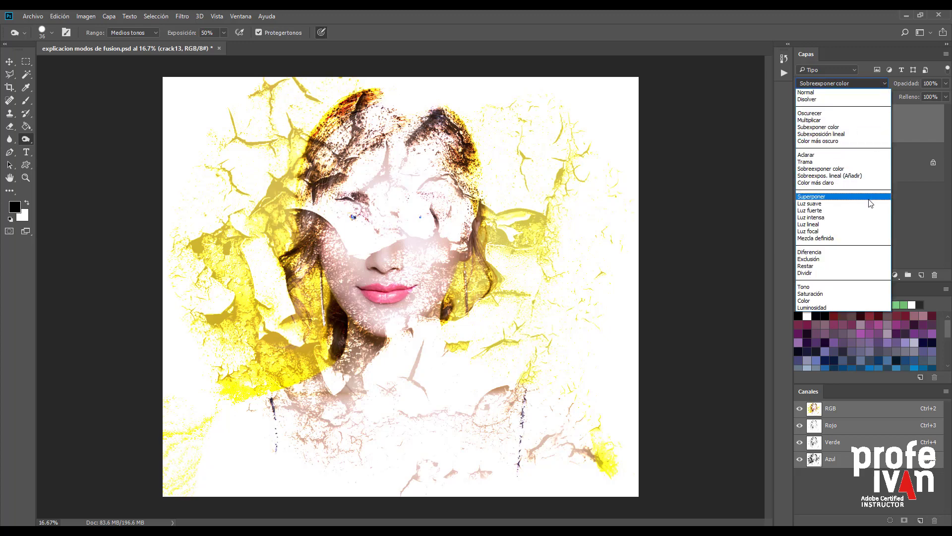
left_click(870, 202)
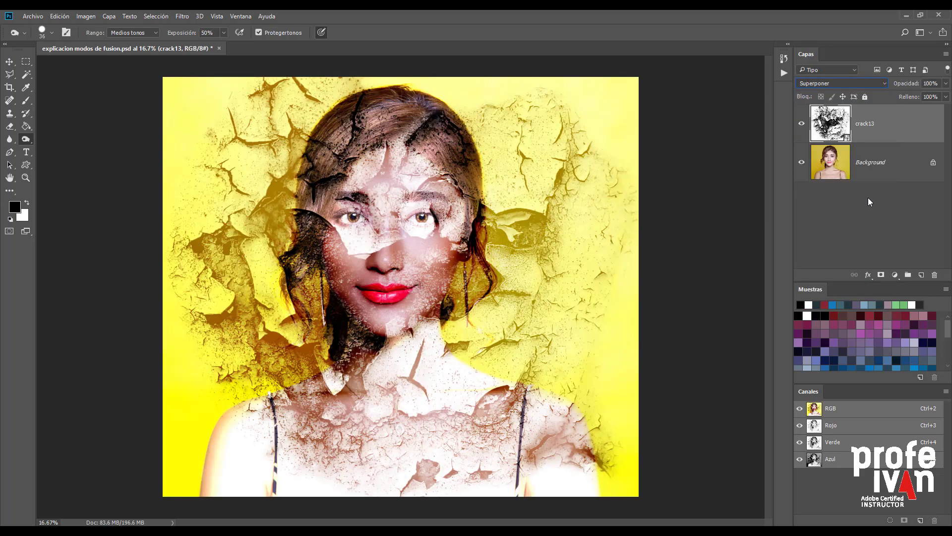
left_click(877, 84)
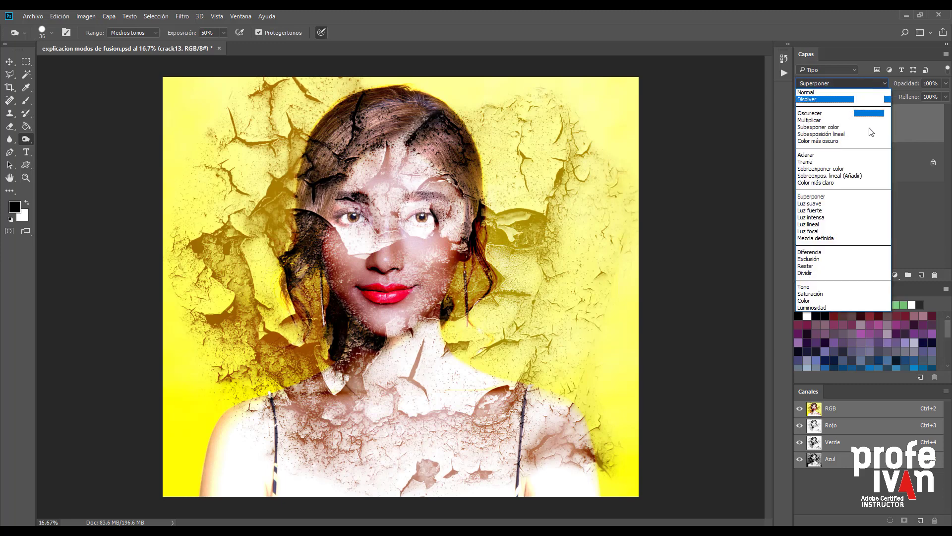
left_click(867, 204)
left_click(873, 84)
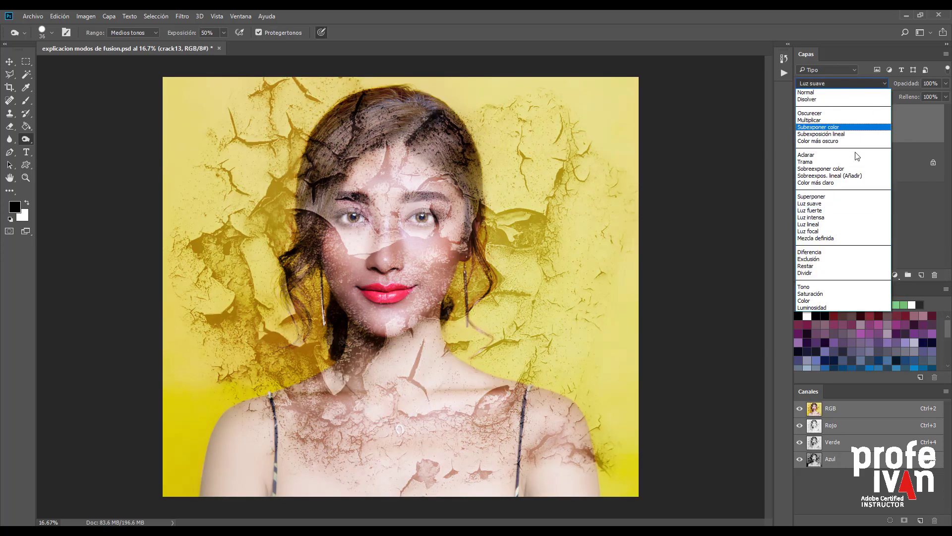
left_click(858, 217)
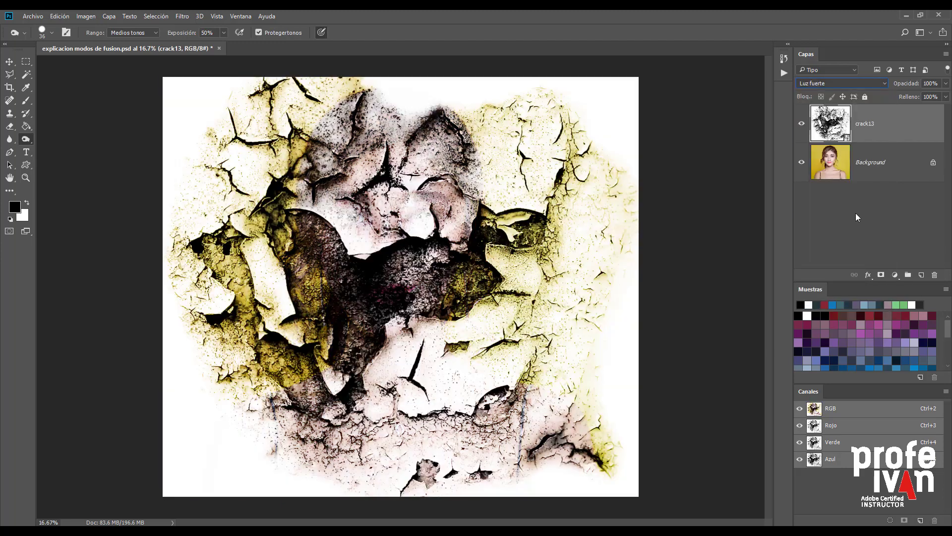
left_click(863, 84)
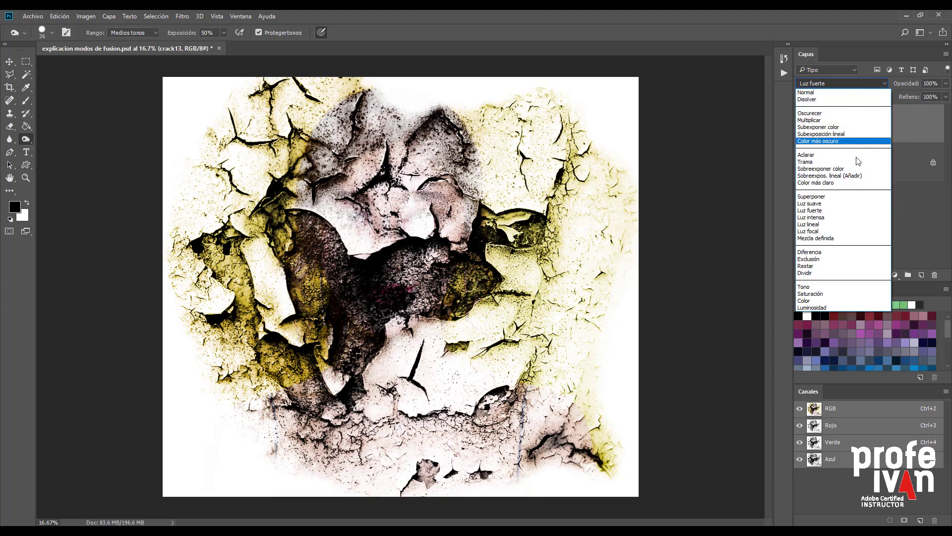
left_click(854, 224)
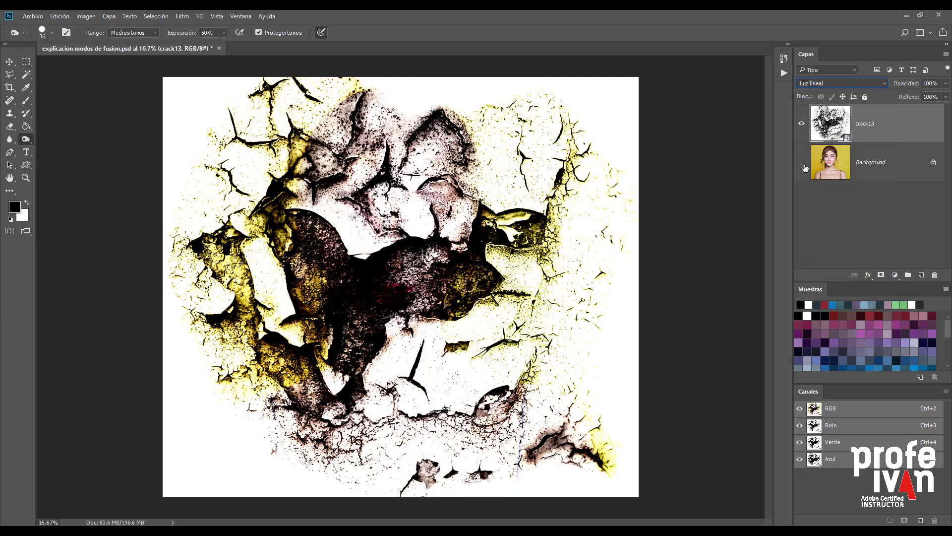
left_click(802, 163)
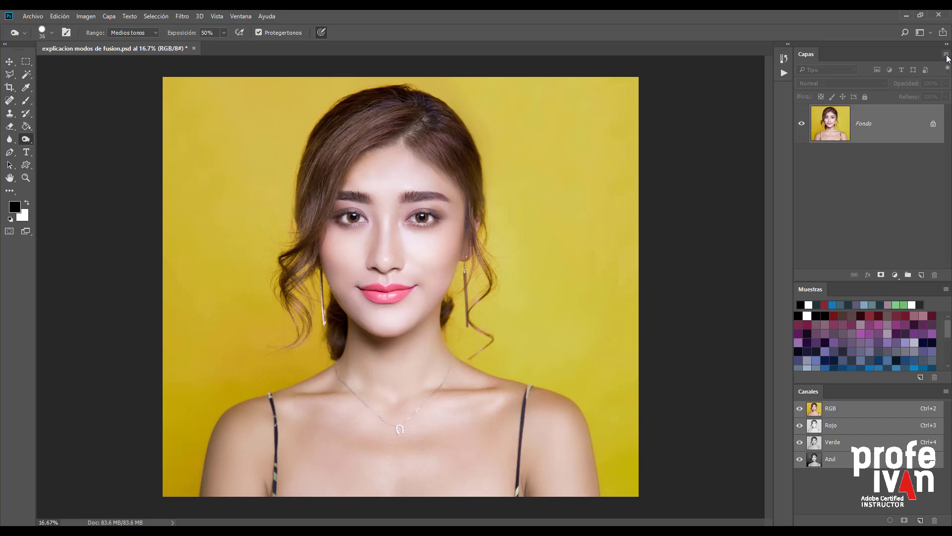
Set up a new Superponer-mode layer filled with neutral 50% gray
left_click(946, 54)
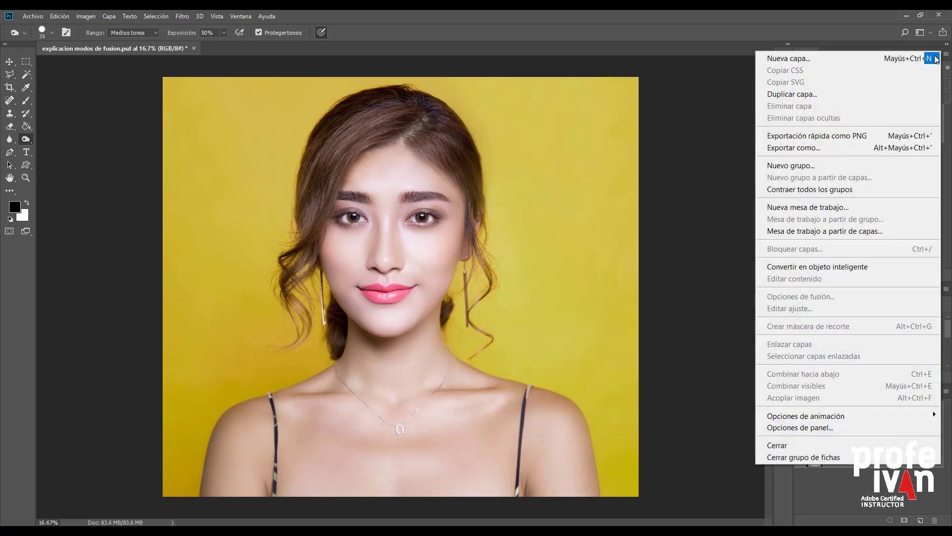
left_click(908, 58)
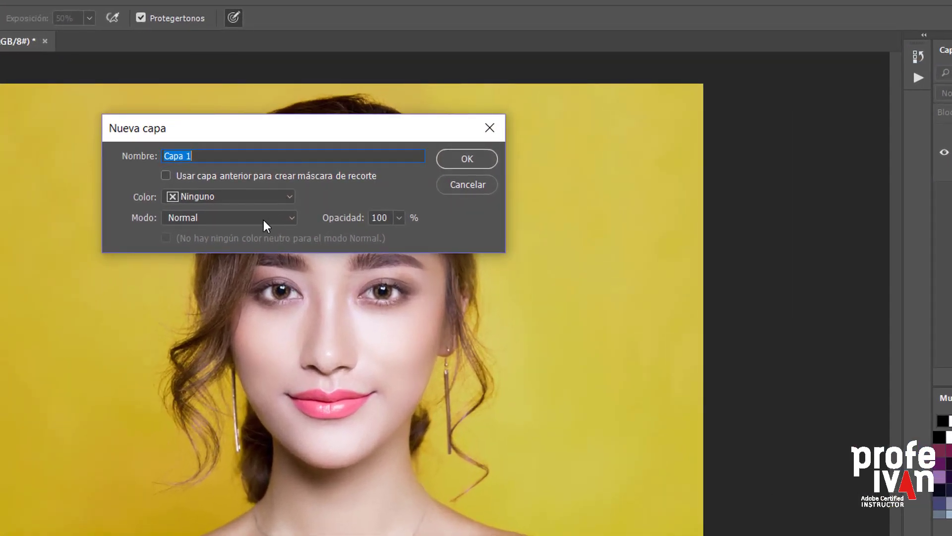
left_click(263, 221)
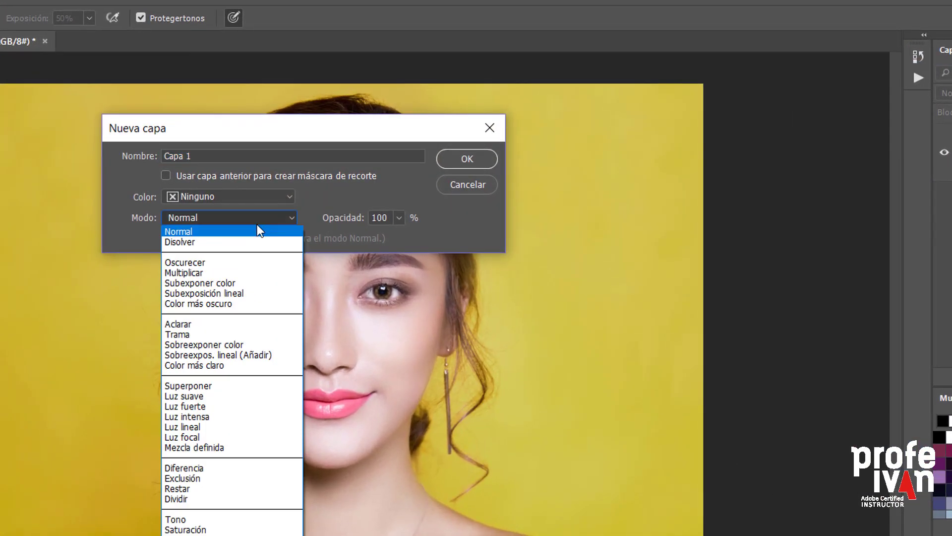
left_click(234, 388)
left_click(167, 238)
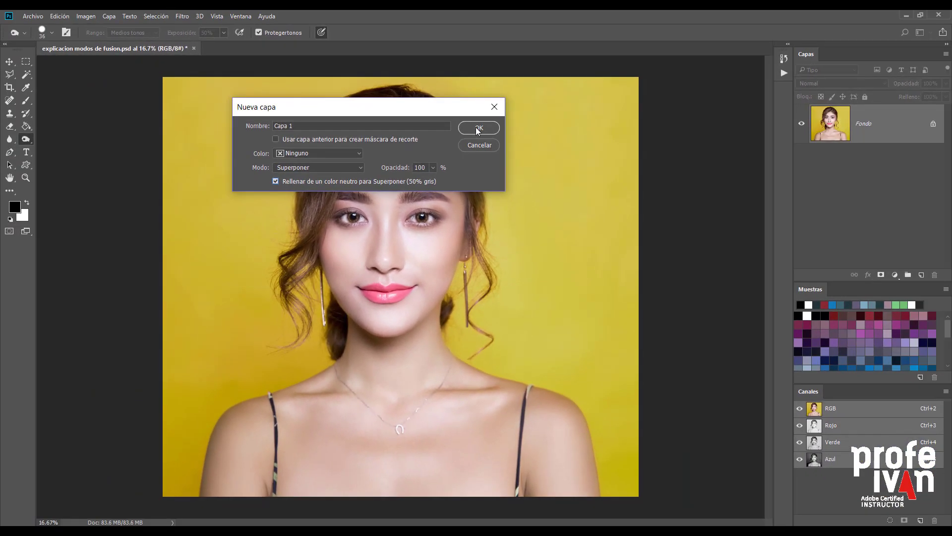
Create the gray Capa 1 and view it alone by toggling the portrait off and on
left_click(477, 126)
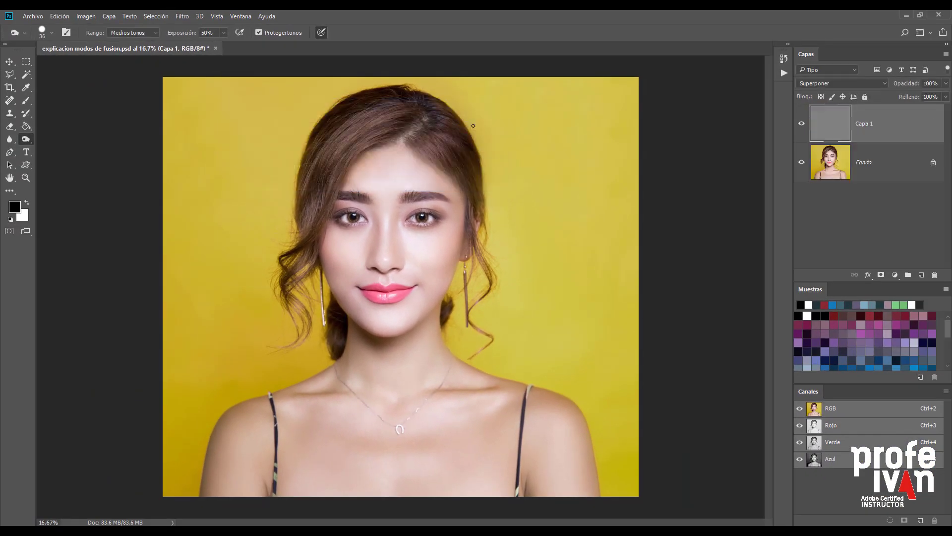
left_click(801, 162)
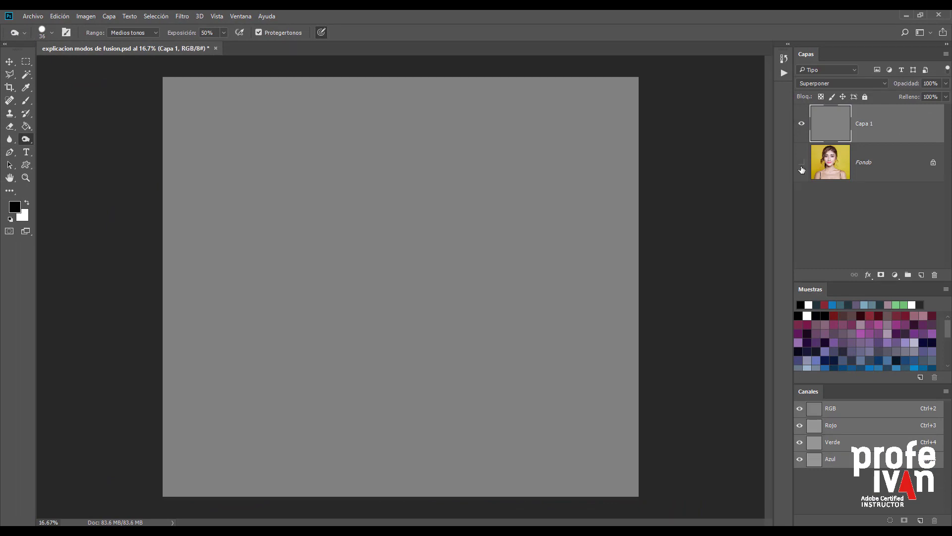
left_click(802, 163)
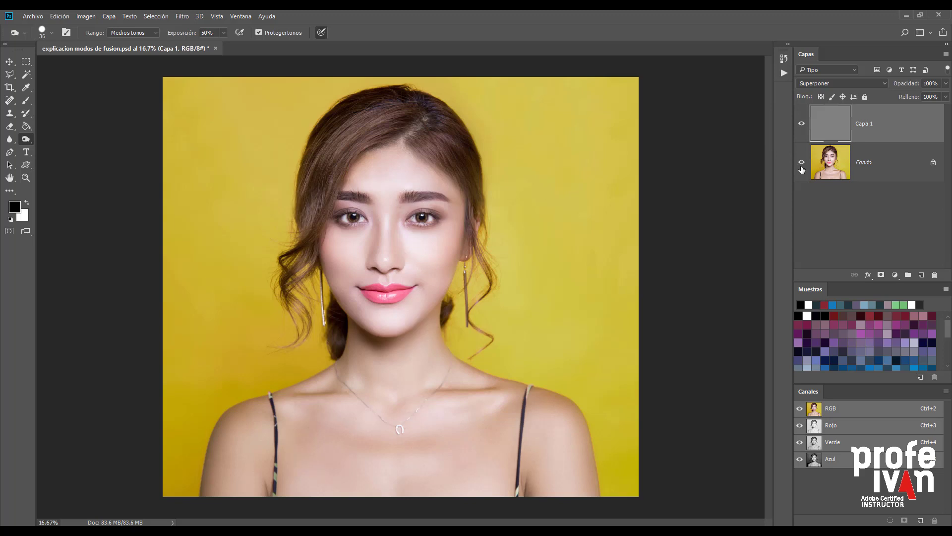
Select the Brush tool in Normal mode and zoom in on the eyes
left_click(26, 100)
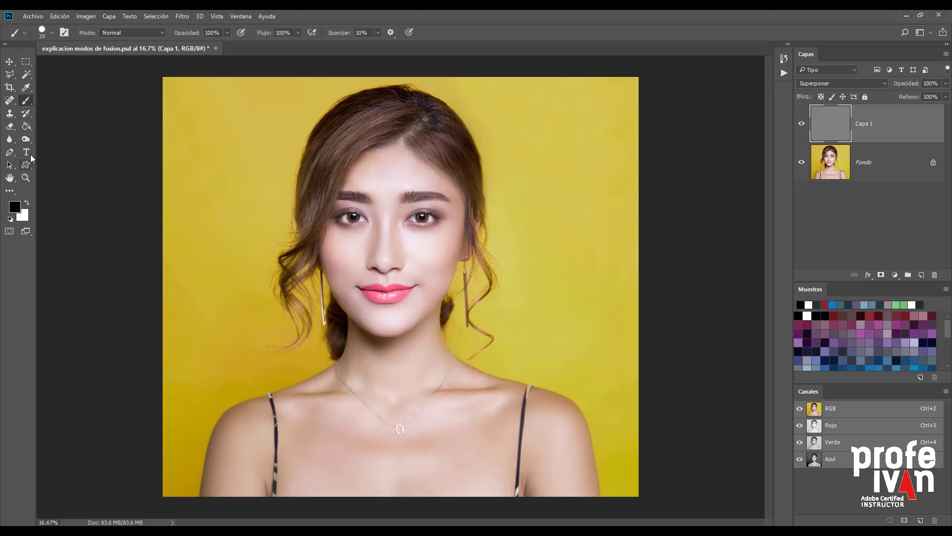
left_click(161, 33)
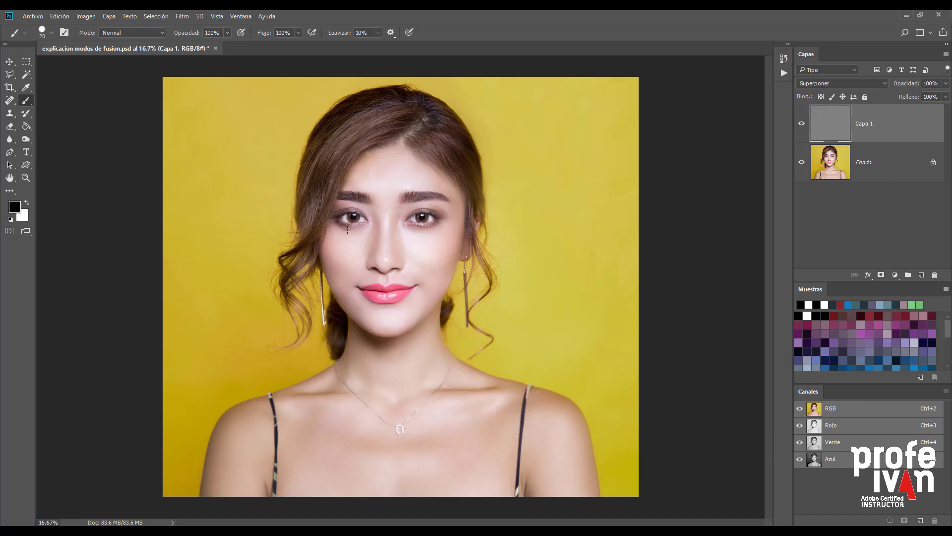
scroll(353, 217, "up", 5)
Paint white with a larger brush over both irises to brighten them
key("x")
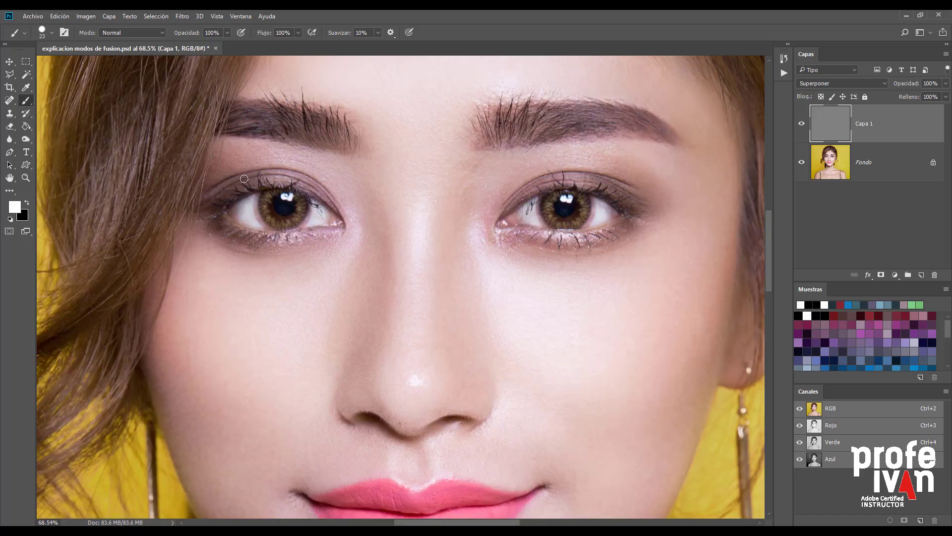
key("bracketright")
key("bracketright")
key("bracketright")
left_click_drag(270, 198, 305, 208)
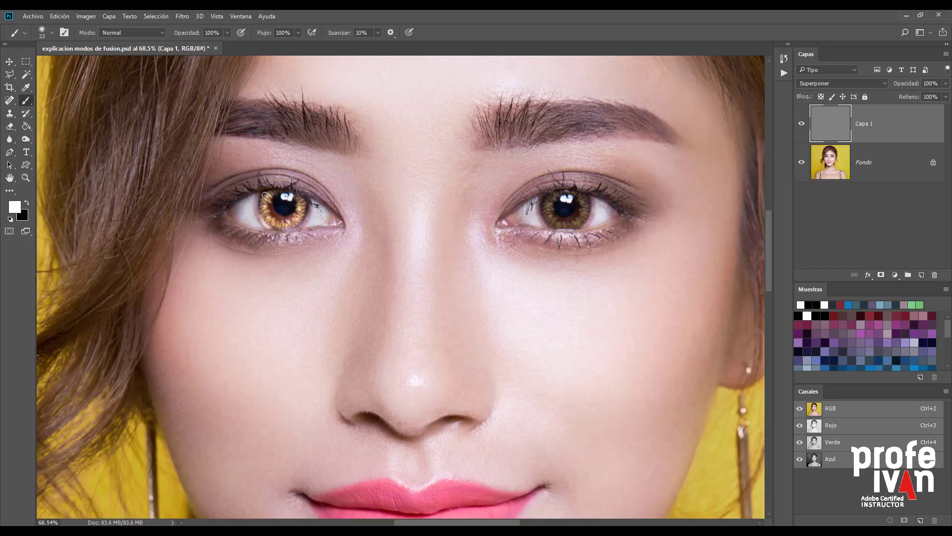
left_click_drag(551, 198, 578, 217)
Paint black over both cheeks and lower Capa 1 opacity to 41%
key("x")
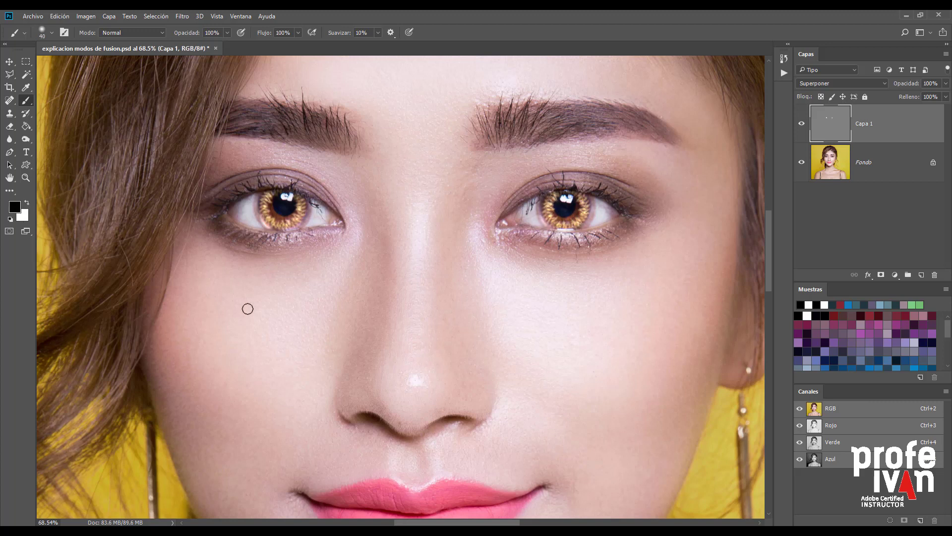
mouse_move(154, 263)
left_mouse_down()
mouse_move(233, 432)
mouse_move(153, 268)
left_mouse_up()
mouse_move(731, 263)
left_mouse_down()
mouse_move(604, 418)
mouse_move(685, 396)
mouse_move(667, 410)
mouse_move(657, 486)
mouse_move(557, 431)
mouse_move(544, 408)
left_mouse_up()
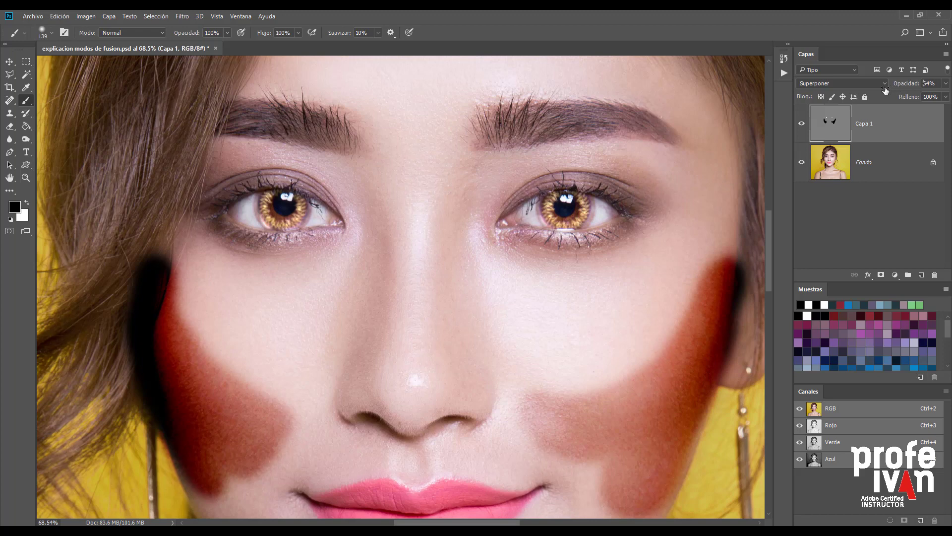
mouse_move(907, 84)
left_mouse_down()
mouse_move(866, 89)
mouse_move(878, 89)
left_mouse_up()
Apply a 47-pixel Gaussian blur to Capa 1 and toggle it to compare the face
left_click(182, 16)
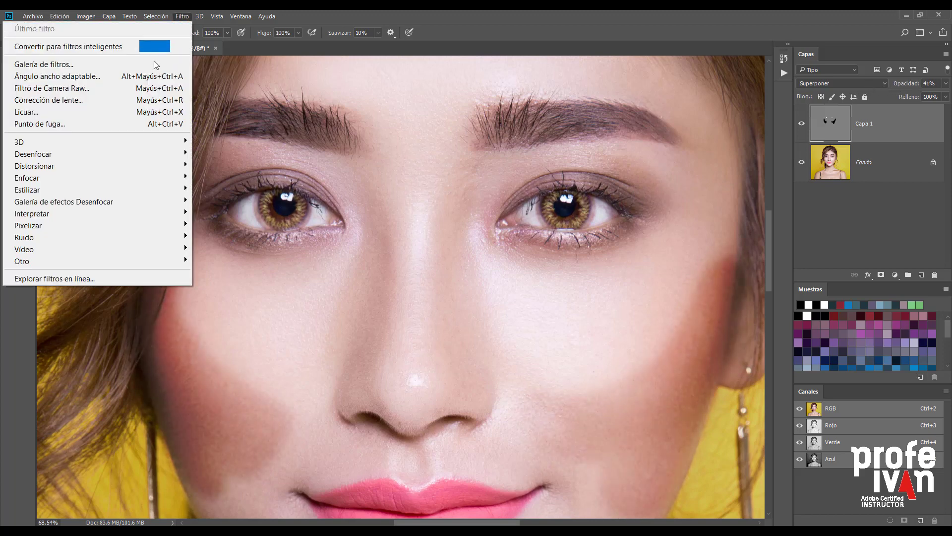
mouse_move(32, 154)
left_click(260, 237)
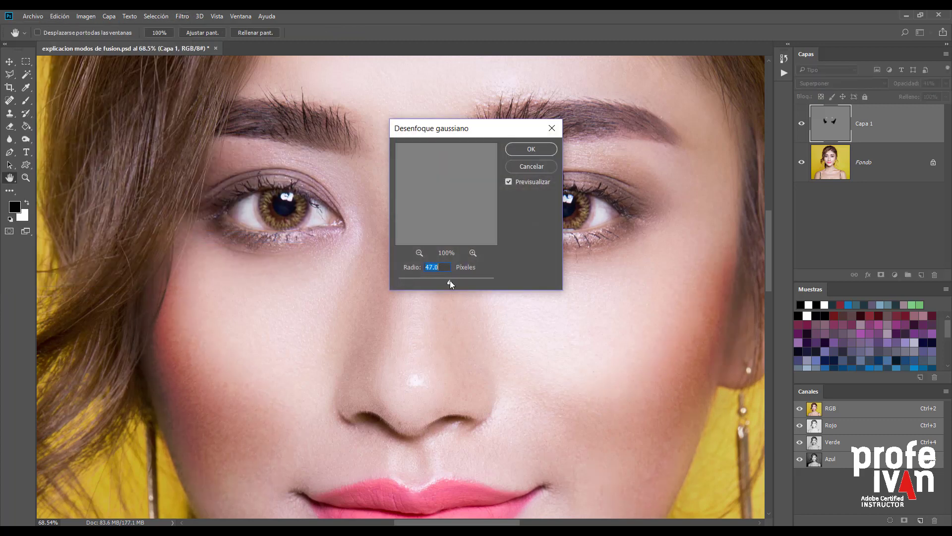
left_click(531, 149)
key("b")
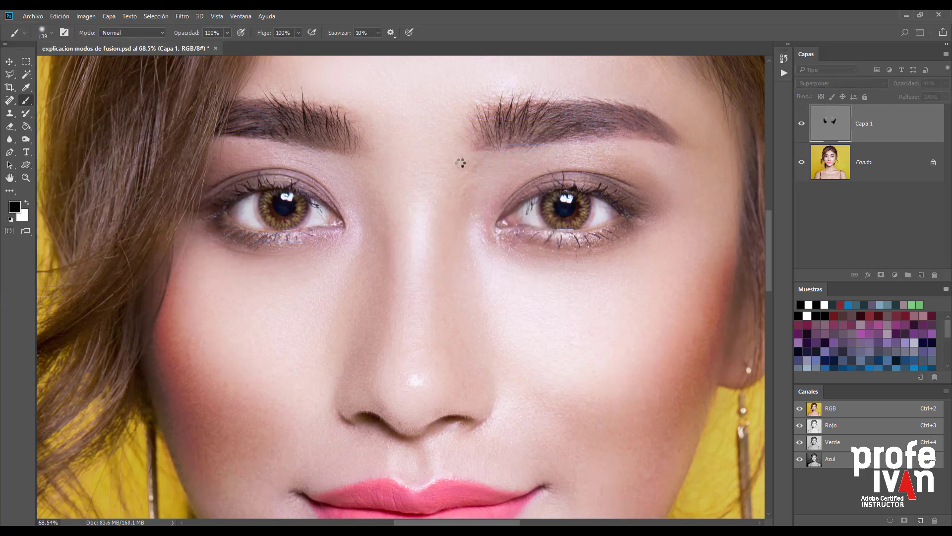
left_click(801, 124)
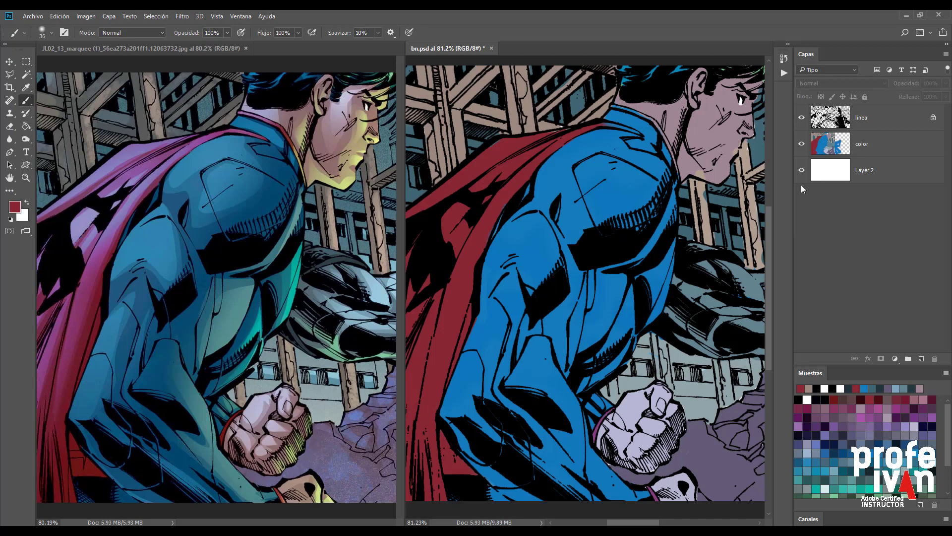
Hide the colour layer and Layer 2, then set the linea layer to Multiplicar
left_click(802, 143)
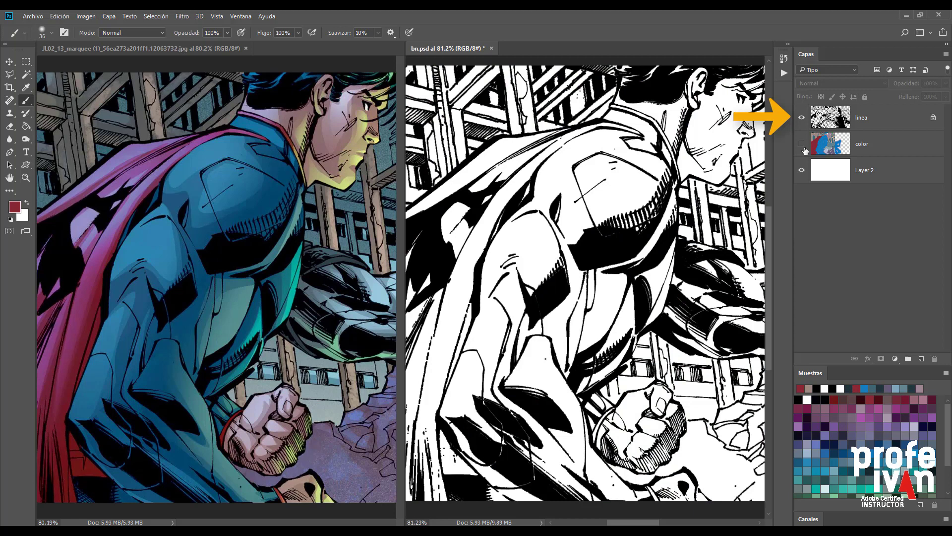
left_click(802, 170)
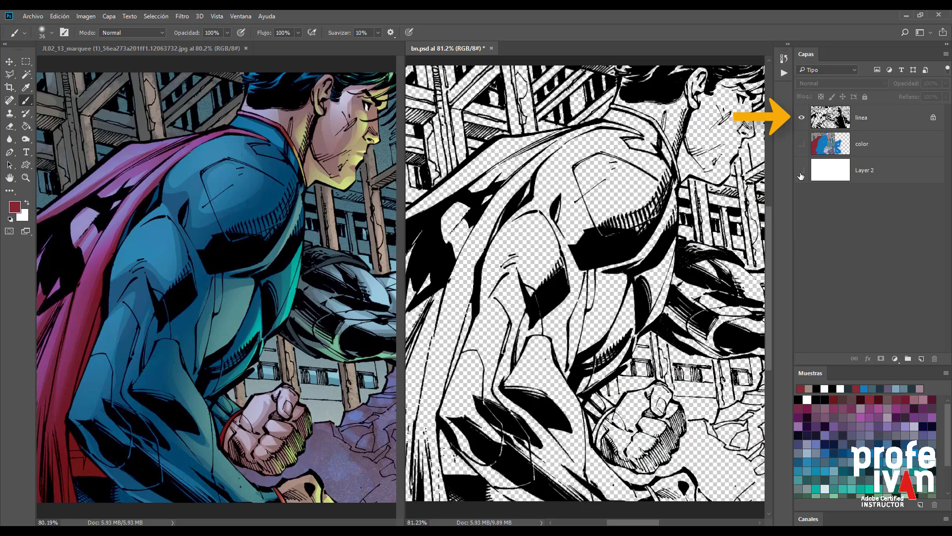
left_click(859, 121)
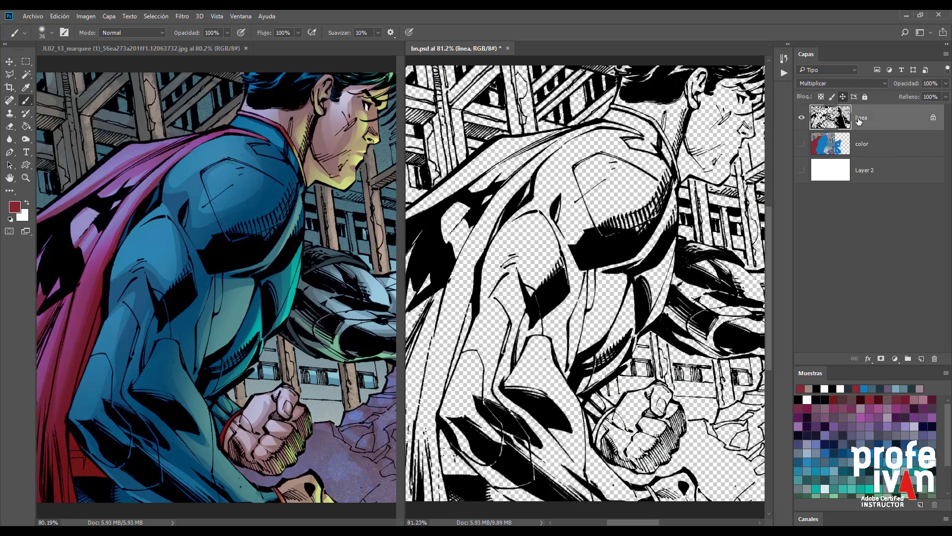
left_click(851, 85)
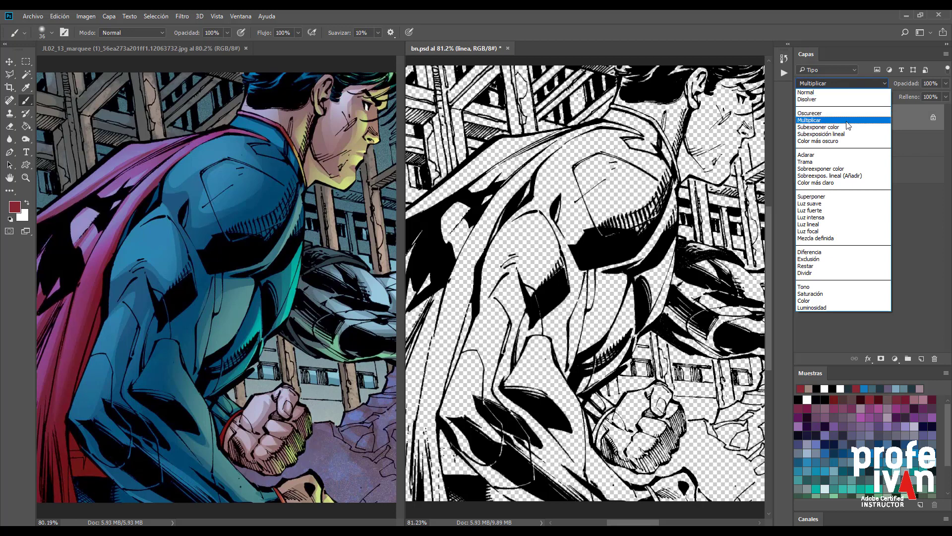
left_click(847, 122)
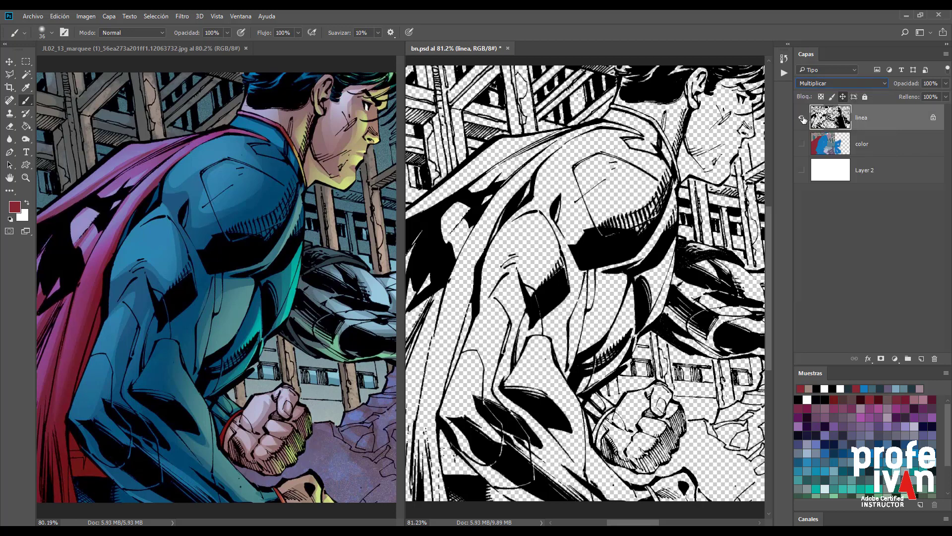
Toggle linea and the colour layer to compare, ending with all layers visible
left_click(802, 118)
left_click(801, 144)
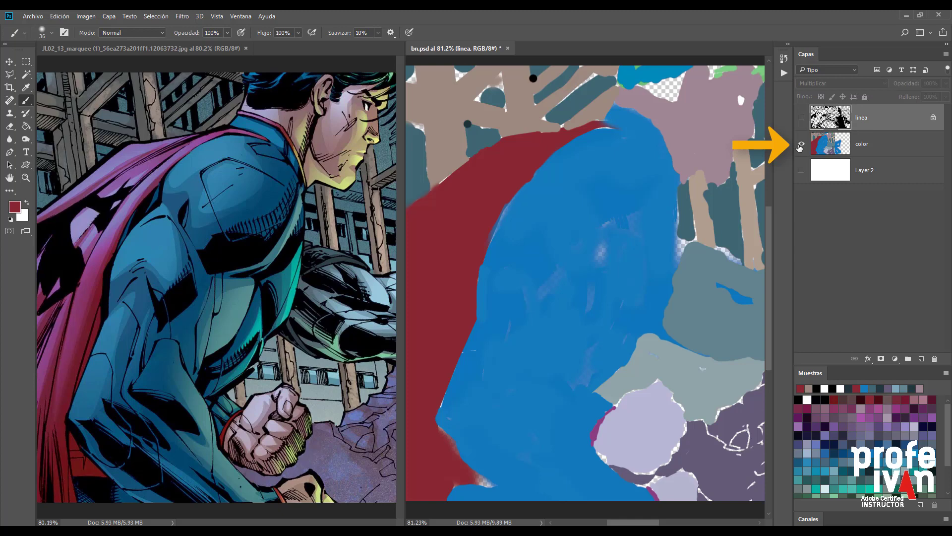
left_click(801, 170)
left_click(801, 117)
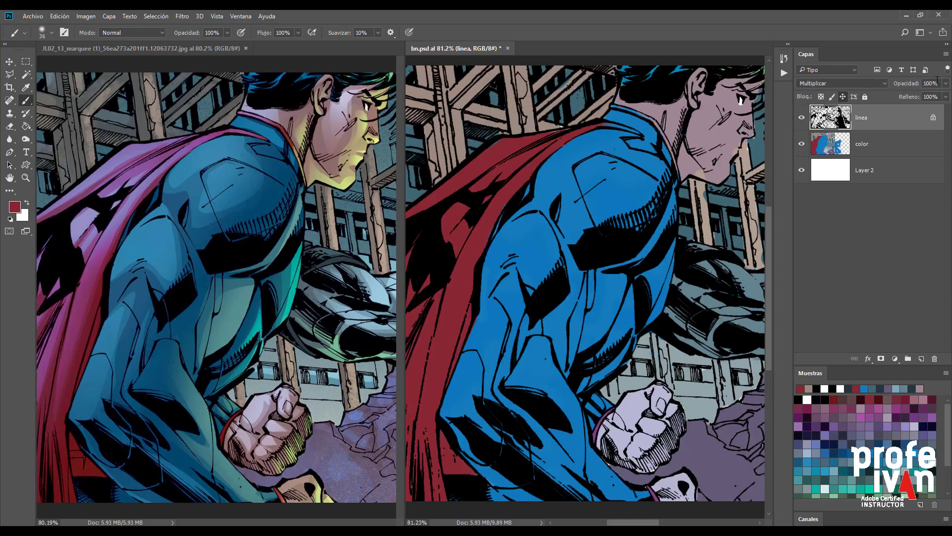
Create a layer named 'luces' in Superponer mode, filled with neutral 50% gray
left_click(946, 54)
left_click(791, 59)
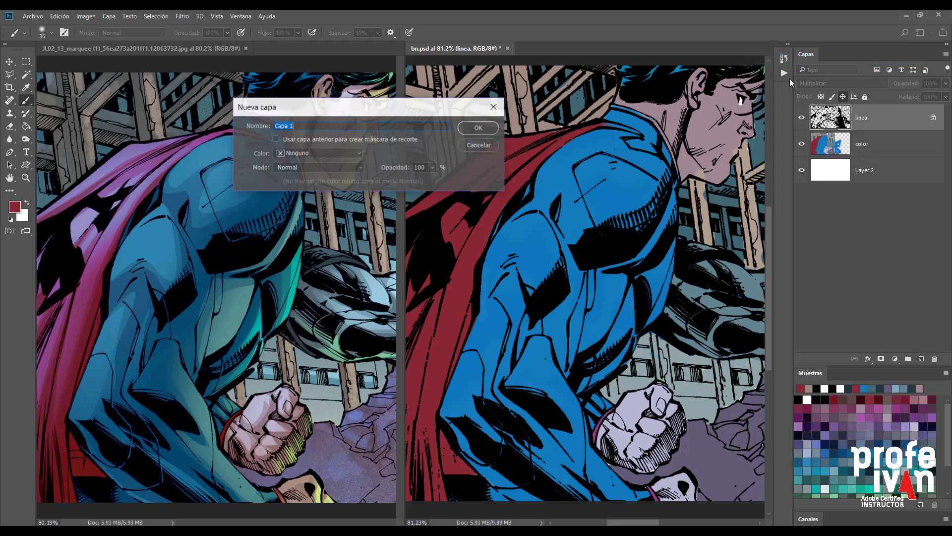
type("lu")
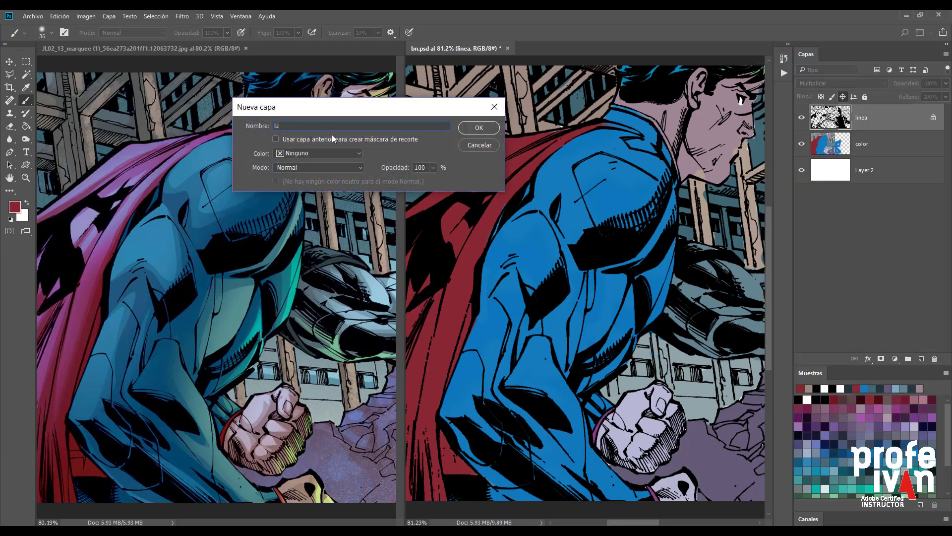
type("ces")
left_click(351, 167)
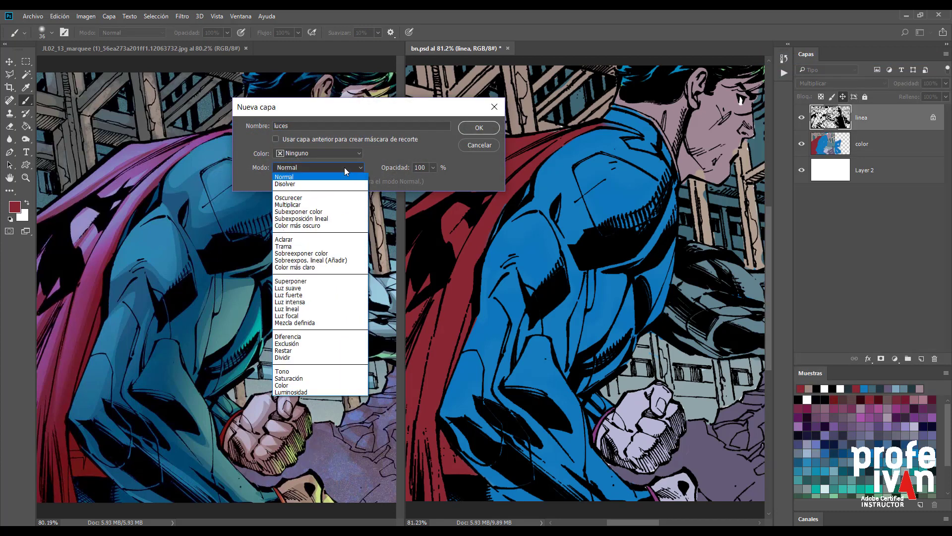
left_click(329, 282)
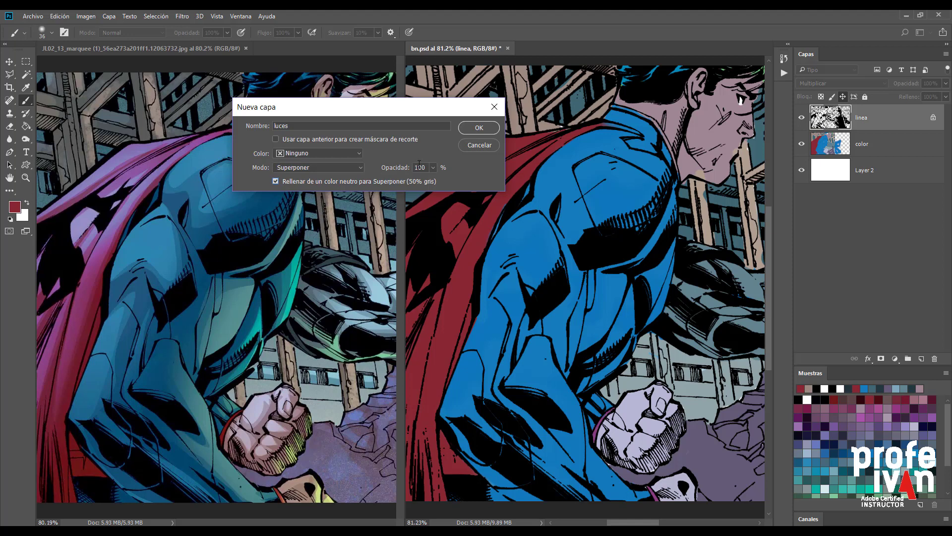
left_click(480, 128)
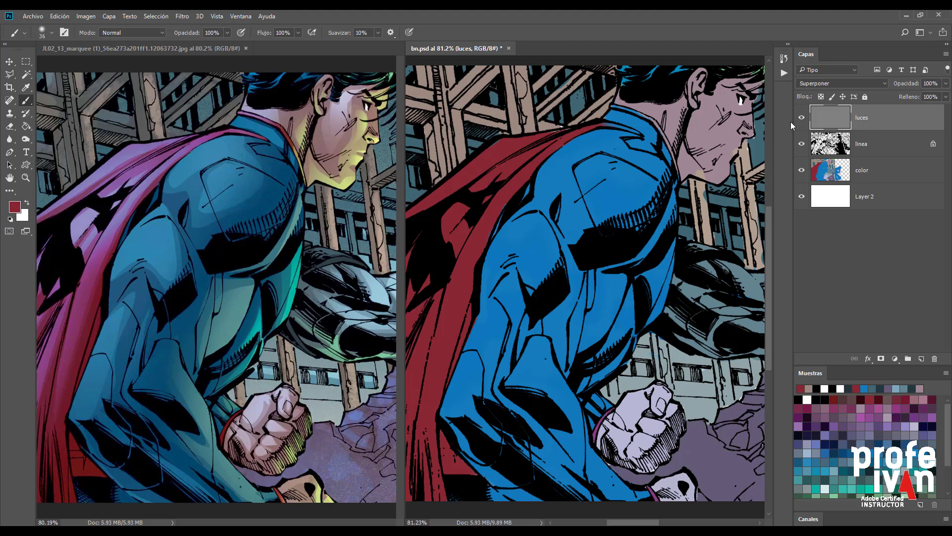
Move luces below linea, then dodge white highlights across the blue suit's upper shoulder
left_click_drag(888, 119, 899, 156)
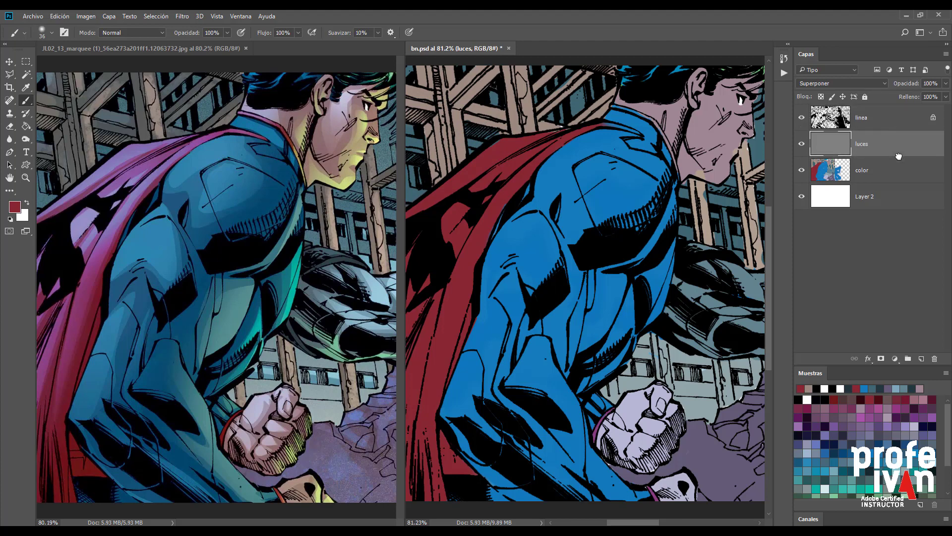
left_click(26, 140)
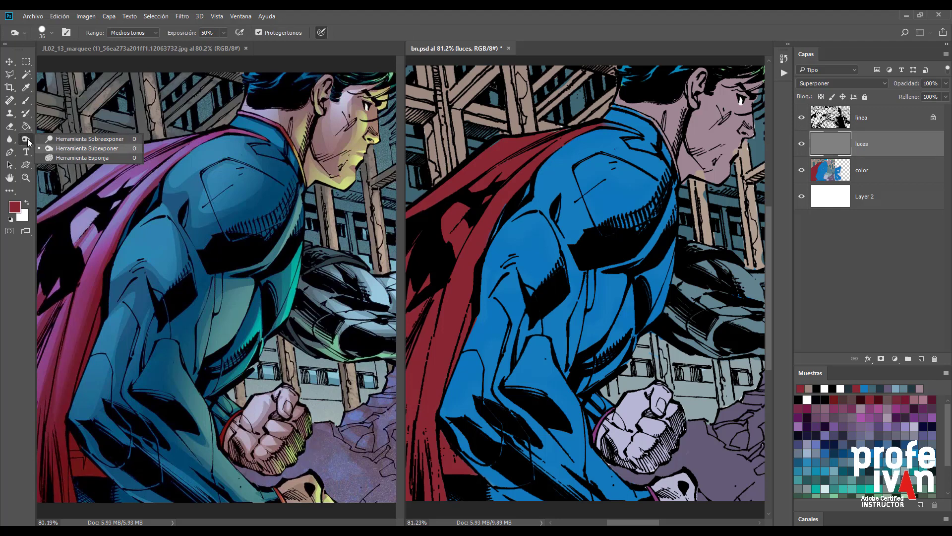
left_click(85, 139)
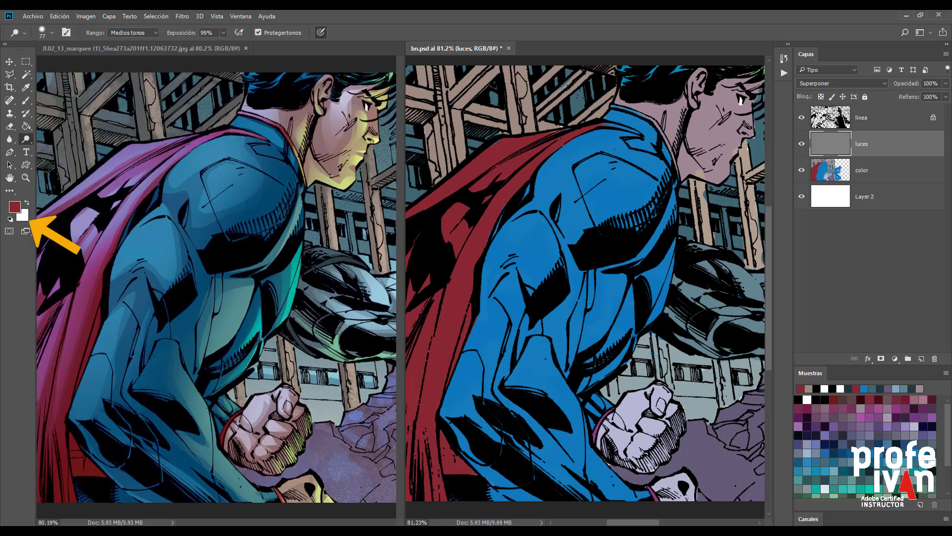
key("d")
key("x")
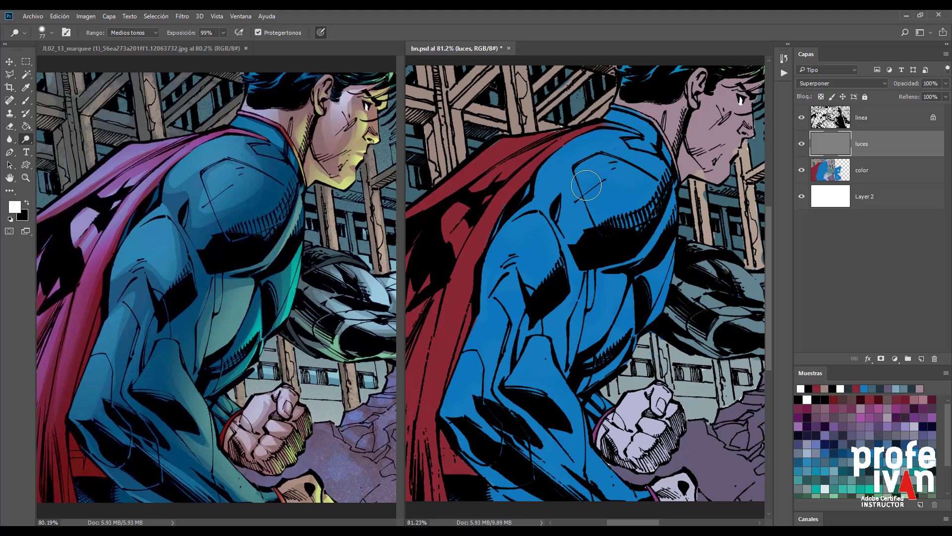
mouse_move(578, 151)
left_mouse_down()
mouse_move(551, 179)
mouse_move(630, 173)
left_mouse_up()
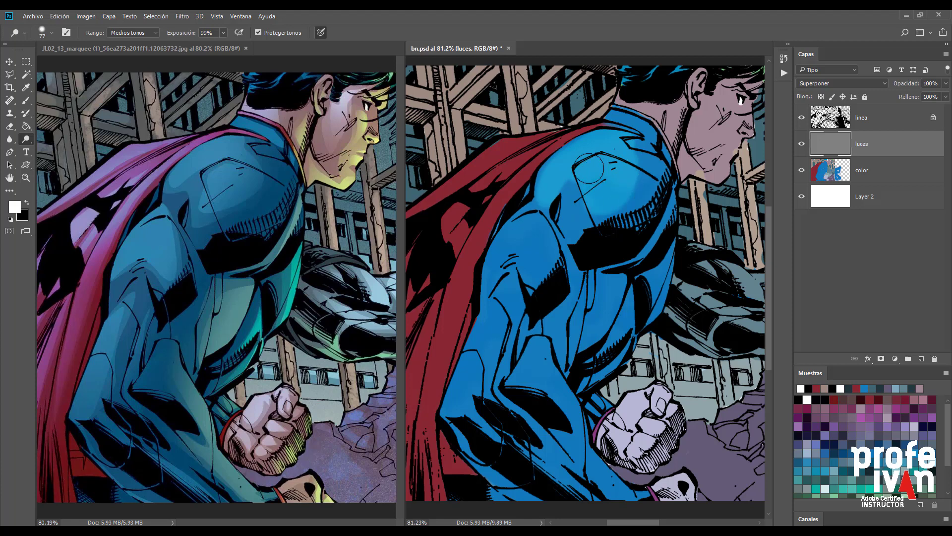
mouse_move(590, 159)
left_mouse_down()
mouse_move(567, 161)
mouse_move(538, 201)
mouse_move(609, 197)
mouse_move(602, 181)
left_mouse_up()
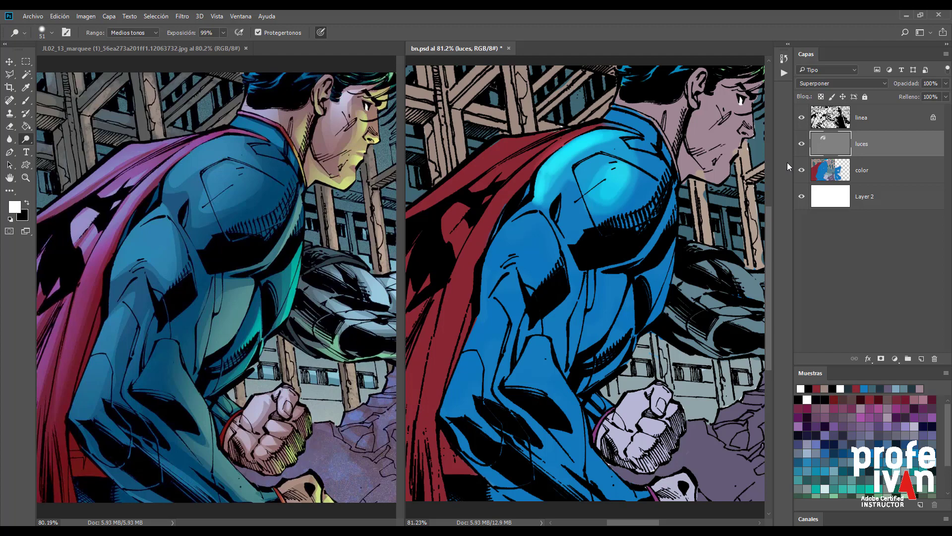
Add a new 'sombras' layer in Superponer mode filled with neutral 50% gray
left_click(947, 54)
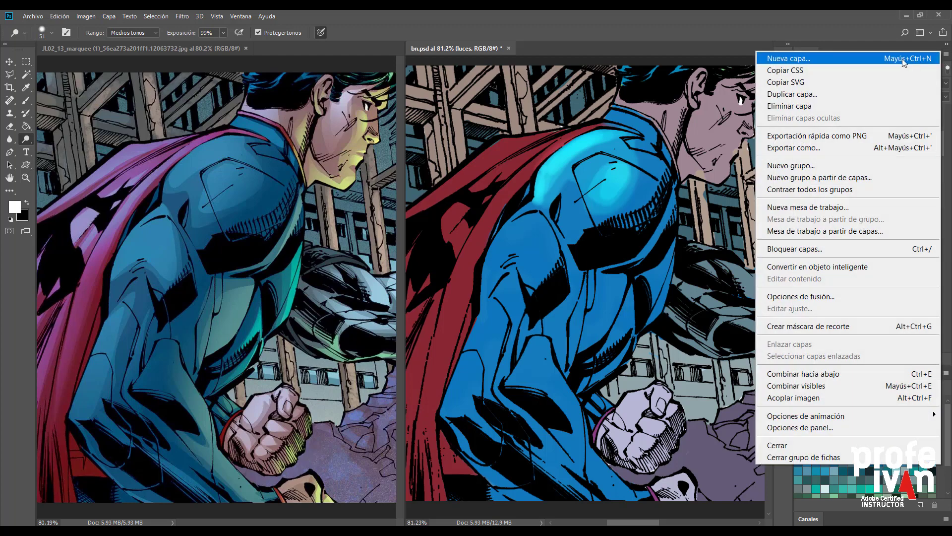
left_click(903, 59)
type("sombras")
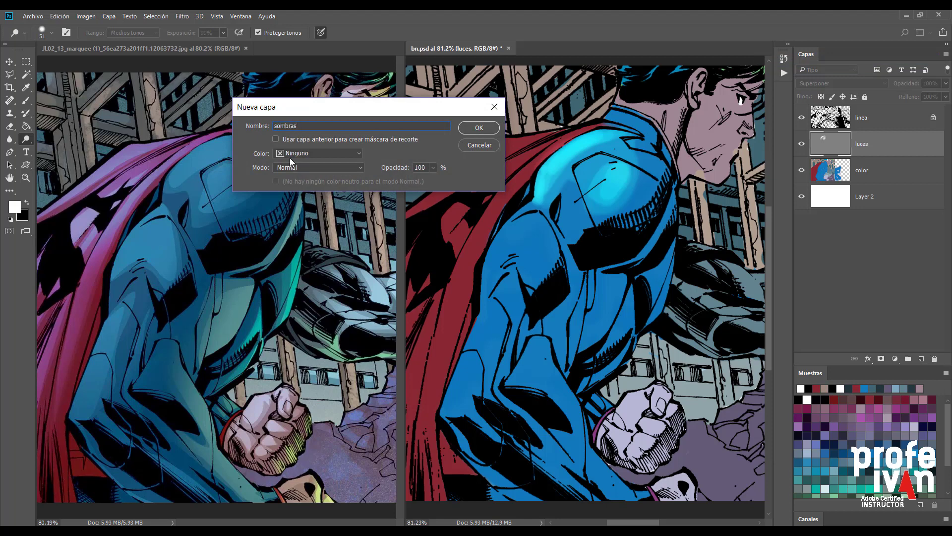
left_click(300, 168)
left_click(327, 278)
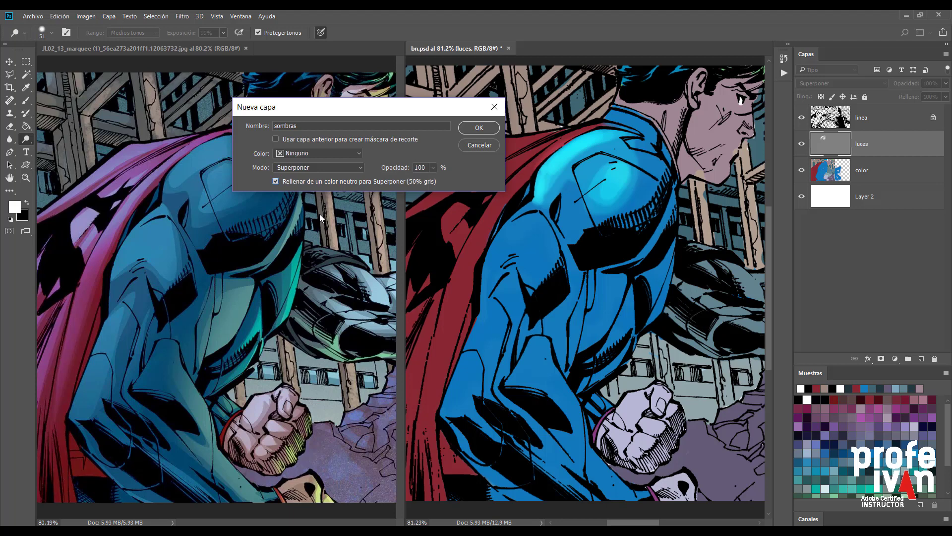
key("Return")
right_click(26, 139)
left_click(74, 149)
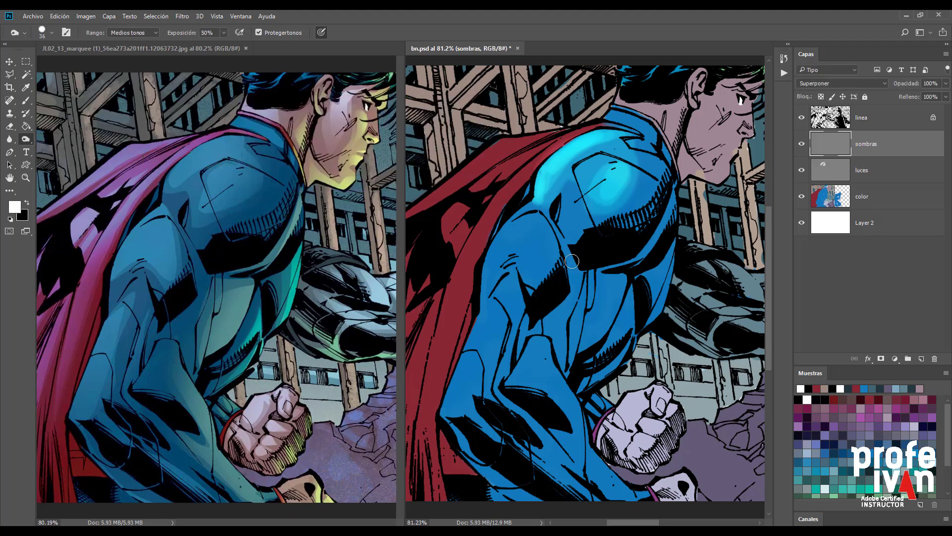
Burn shadows down the blue suit's torso on the sombras layer
mouse_move(574, 265)
left_mouse_down()
mouse_move(567, 351)
mouse_move(579, 299)
left_mouse_up()
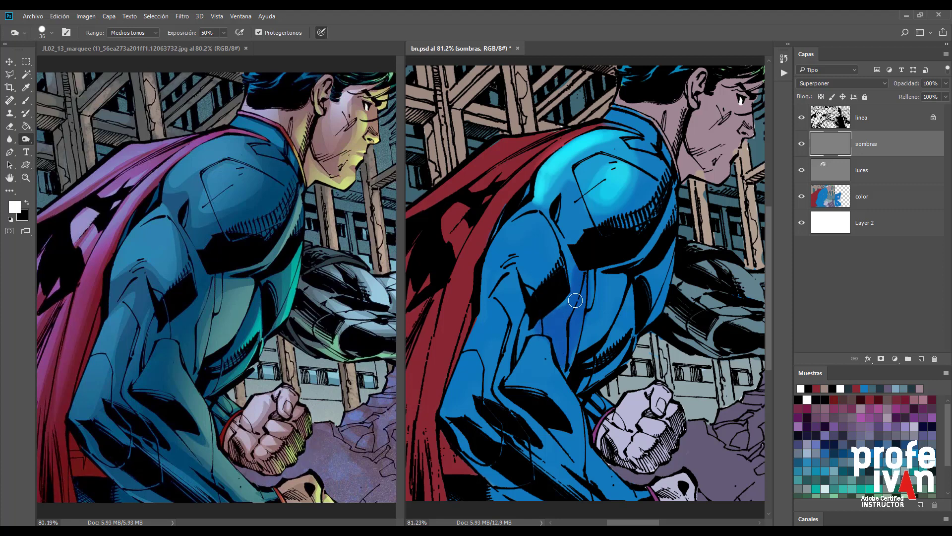
mouse_move(588, 287)
left_mouse_down()
mouse_move(577, 303)
mouse_move(609, 359)
mouse_move(619, 357)
mouse_move(595, 370)
left_mouse_up()
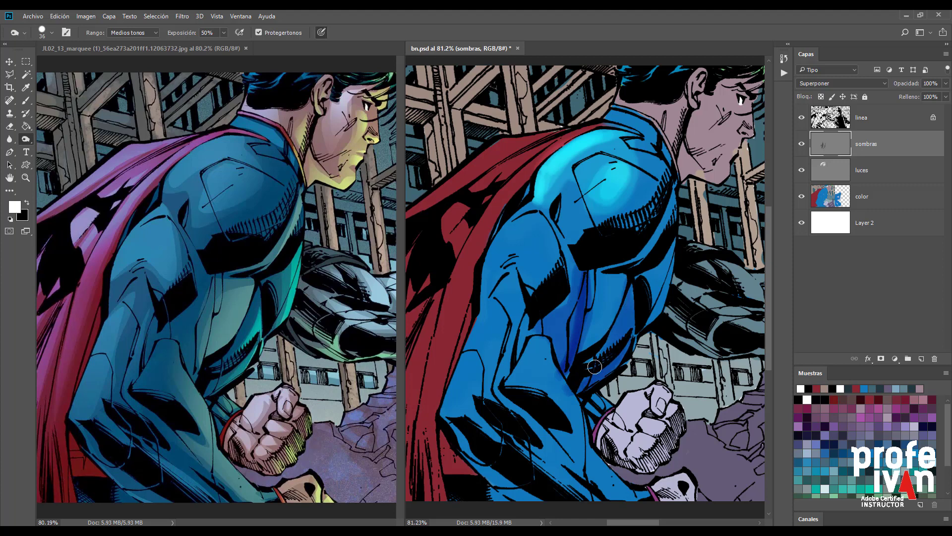
key("alt+bracketleft")
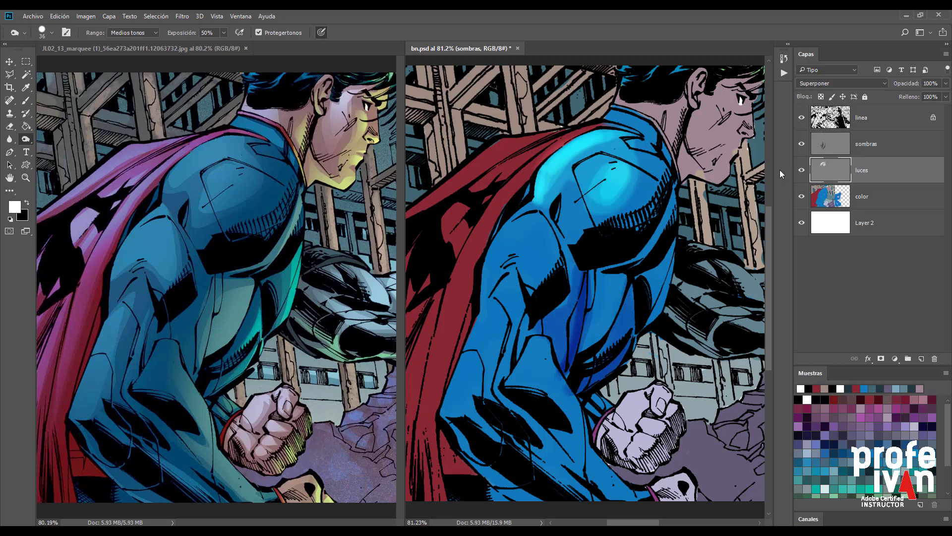
key("alt+bracketright")
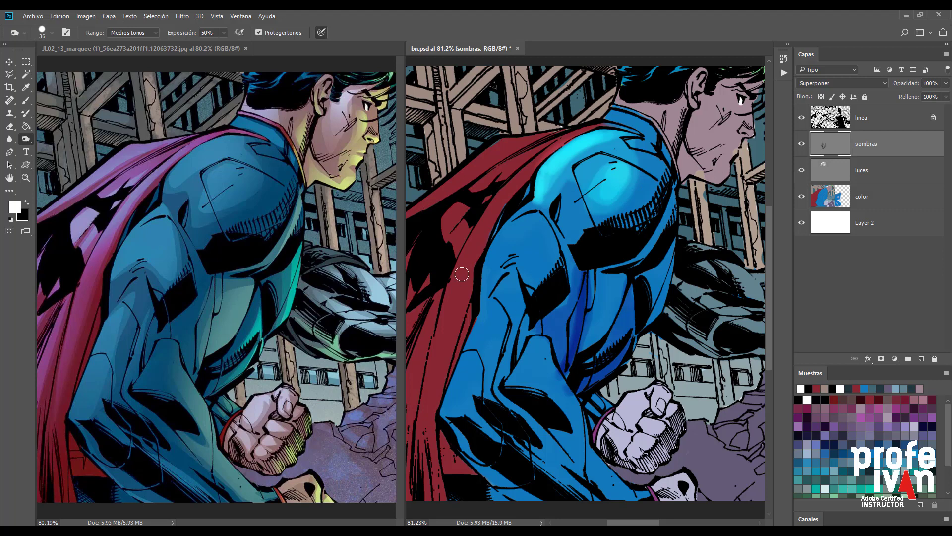
On luces, dodge a bright highlight along the red cape's upper edge to the shoulder
key("alt+bracketleft")
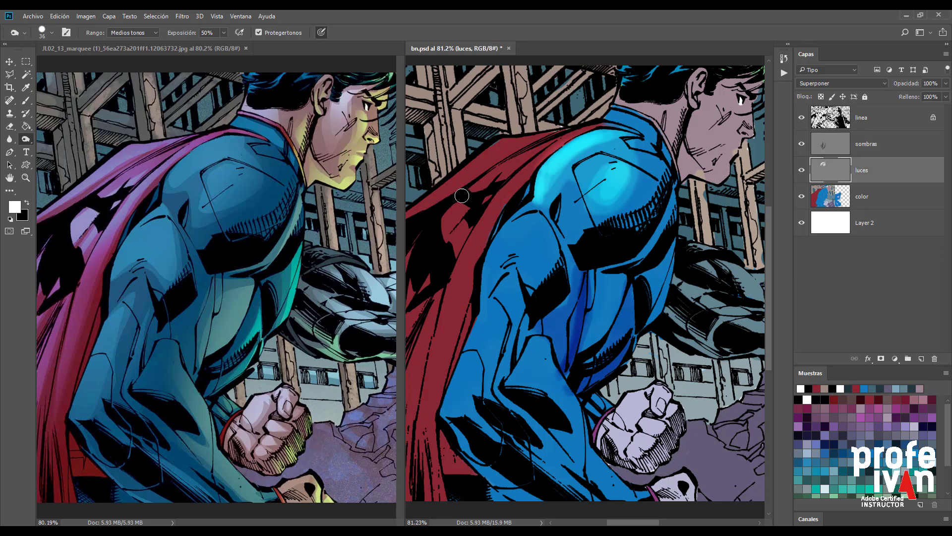
key("x")
key("shift+o")
mouse_move(440, 191)
left_mouse_down()
mouse_move(501, 148)
mouse_move(574, 128)
mouse_move(444, 194)
mouse_move(529, 157)
mouse_move(474, 188)
mouse_move(516, 203)
mouse_move(485, 224)
mouse_move(444, 310)
mouse_move(501, 199)
mouse_move(553, 149)
mouse_move(581, 144)
left_mouse_up()
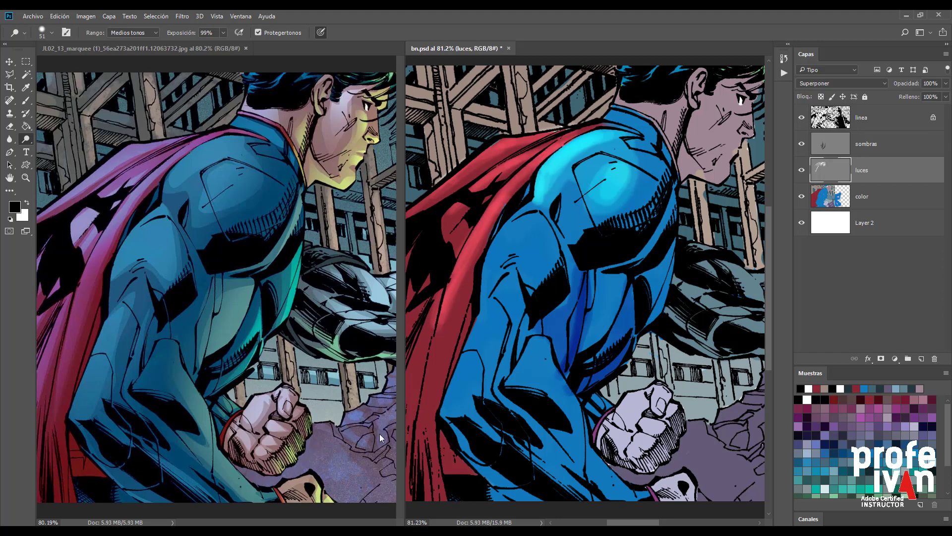